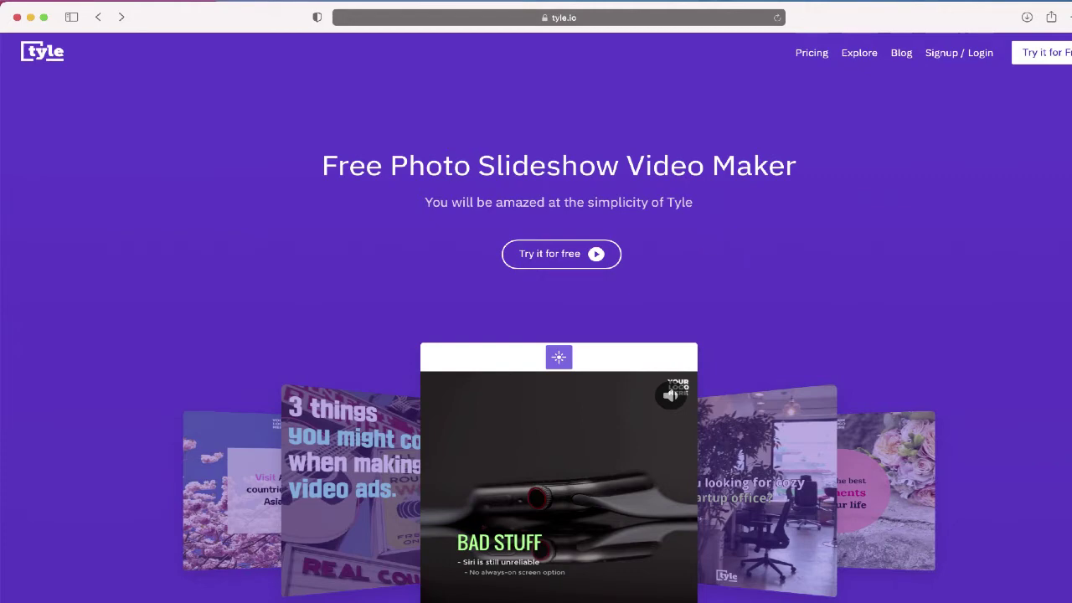
Step: Jump to Tyle's Pricing section and scroll down through the plans
click(811, 52)
scroll(630, 335, down, 2)
scroll(631, 335, down, 1)
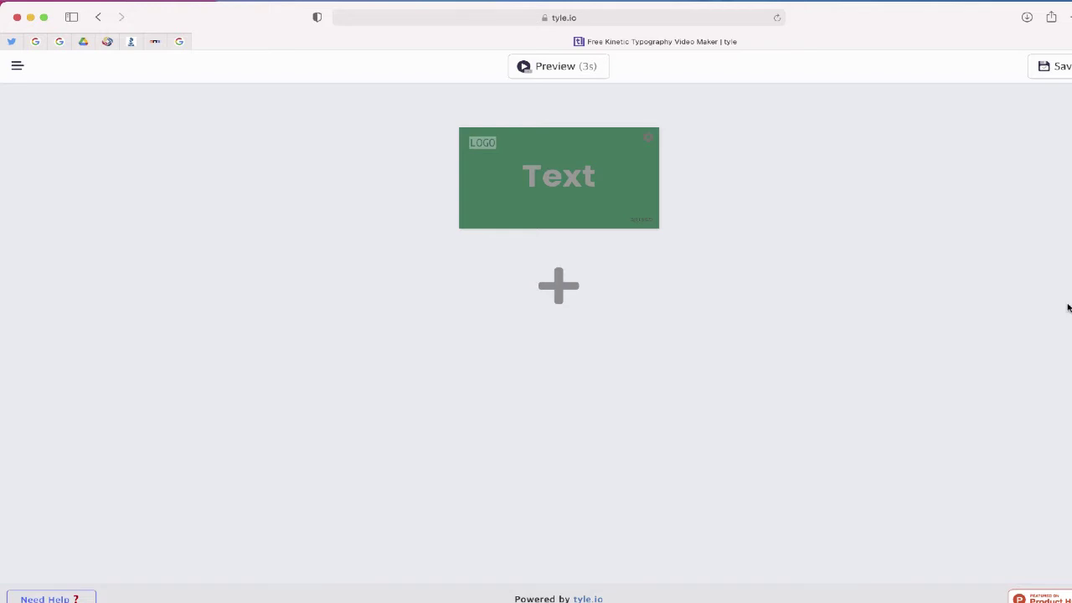
Step: Paste the quote, break it after 'Be who you are', and trim slide two after 'feel,'
click(546, 181)
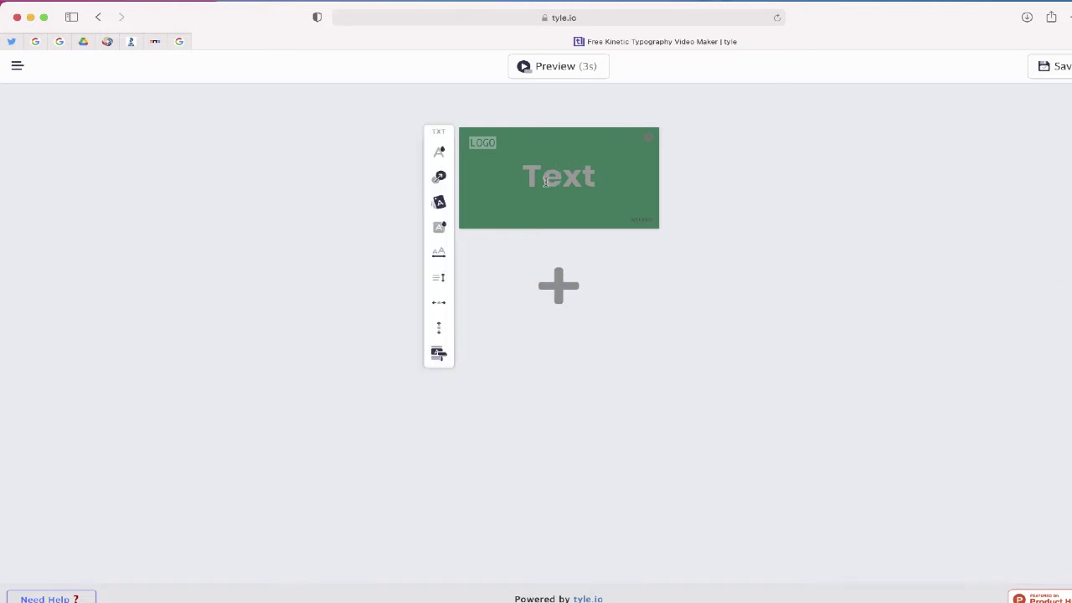
text(Be who you are and say what you feel, because those who mind don't matter and those who matter don't mind)
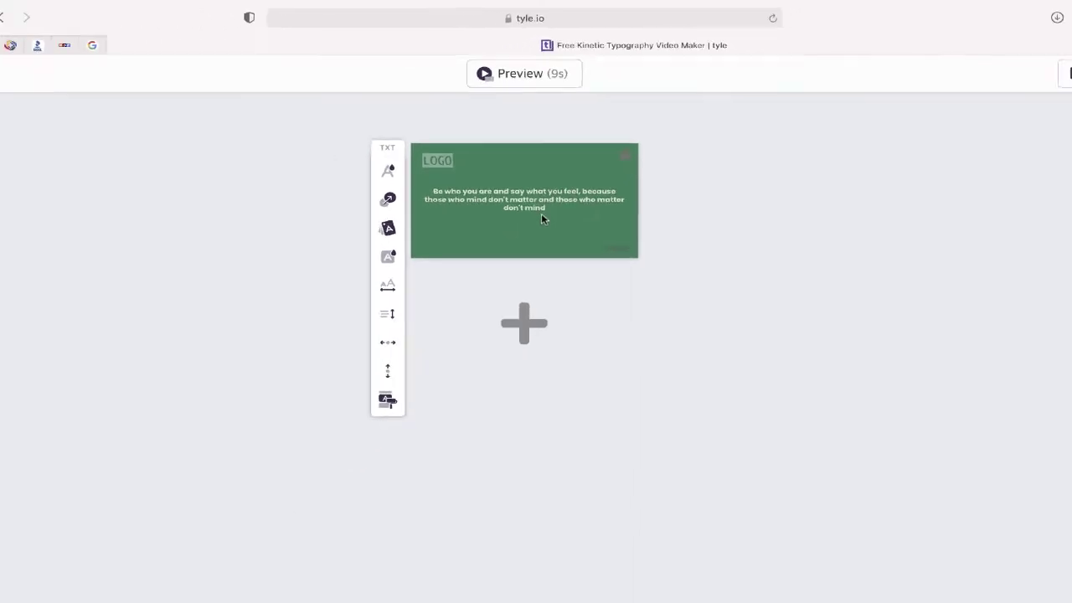
drag(568, 180, 522, 165)
key(Return)
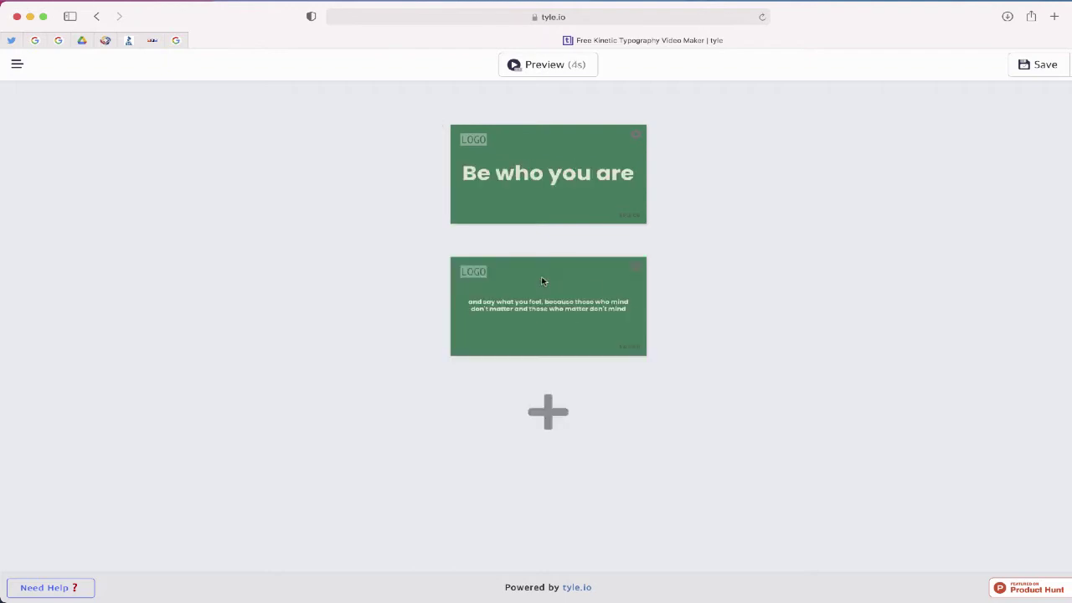
drag(626, 311, 544, 302)
key(BackSpace)
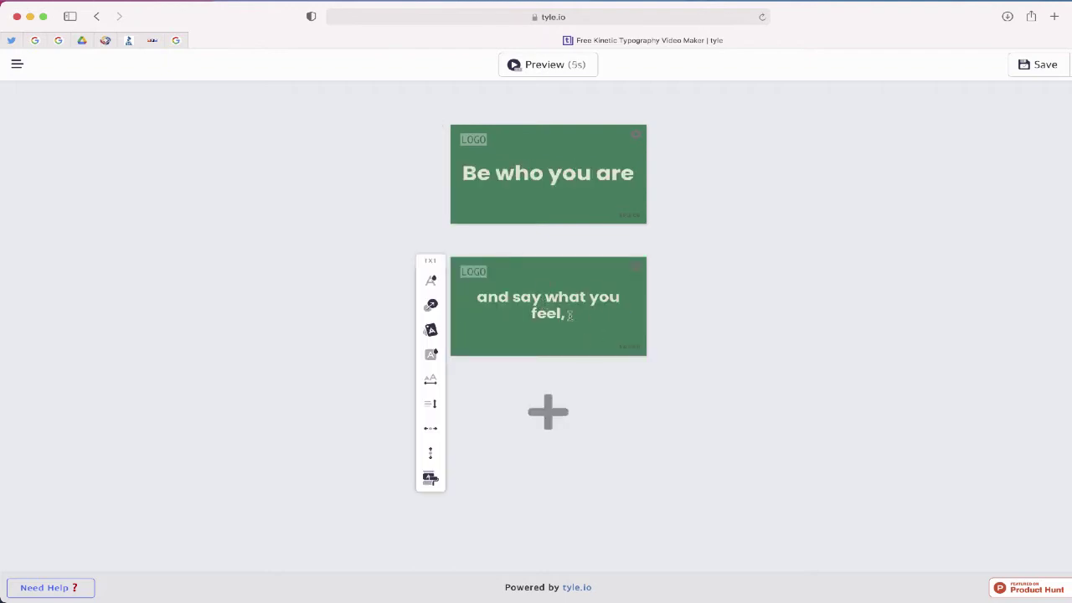
Step: Add slides three and four with the remaining phrases, trimming slide three after 'don't matter'
click(549, 411)
text(because those who mind don't matter, and those who matter don't mind.)
drag(583, 446, 597, 432)
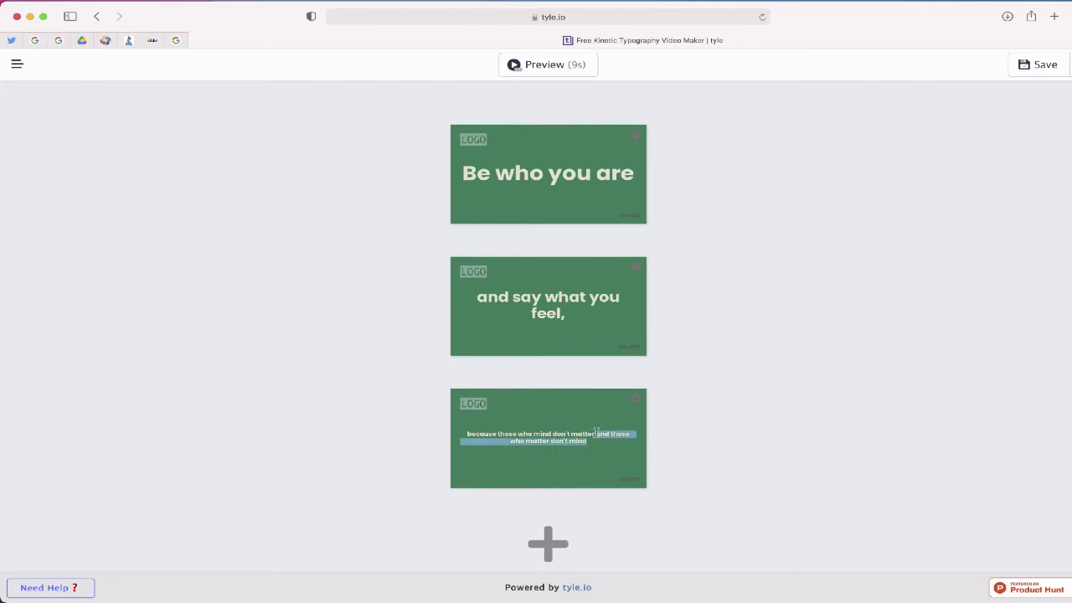
key(BackSpace)
click(550, 543)
text(and those who matter don't mind)
scroll(737, 360, up, 3)
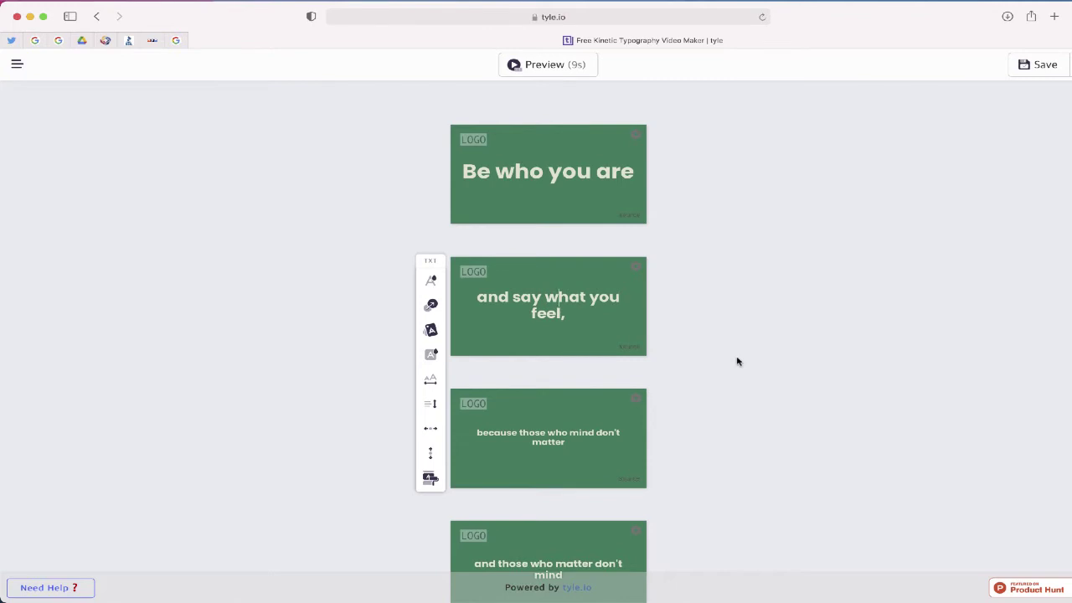
Step: Color slide two's text SunshineYellow
click(482, 329)
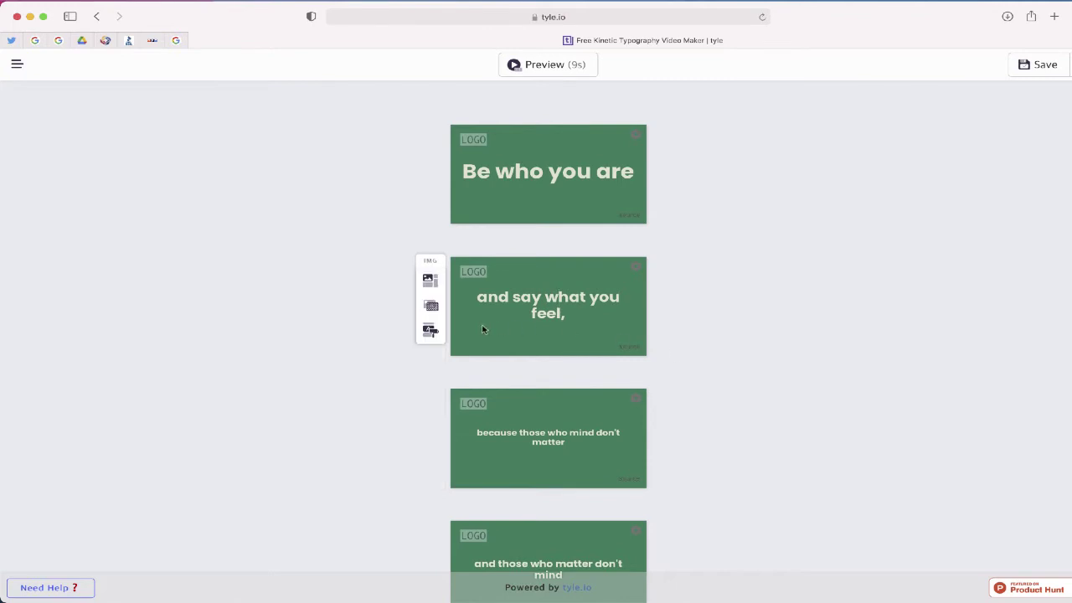
click(473, 323)
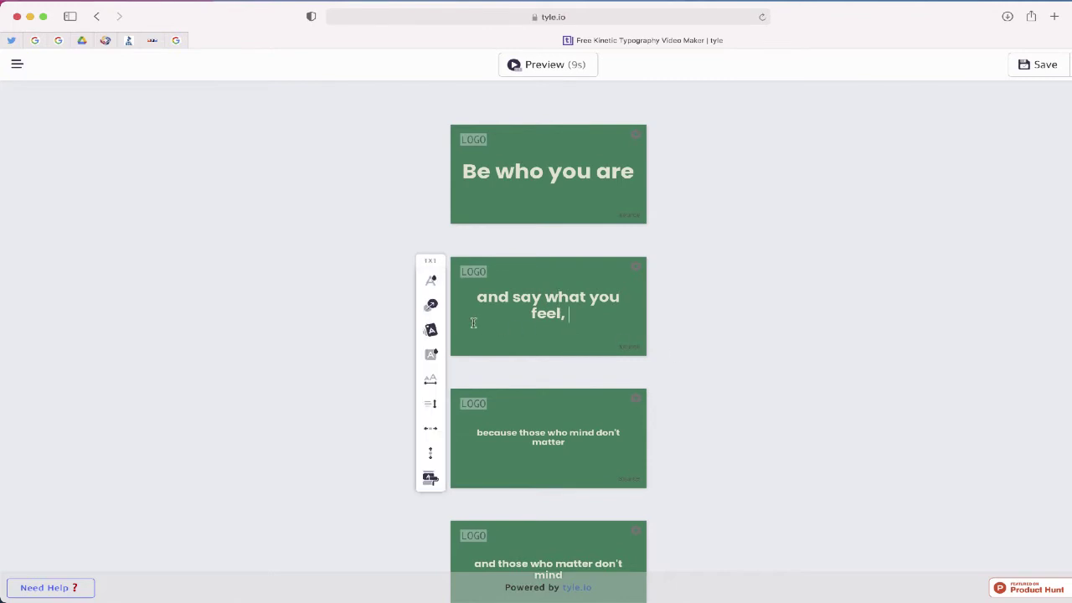
click(432, 282)
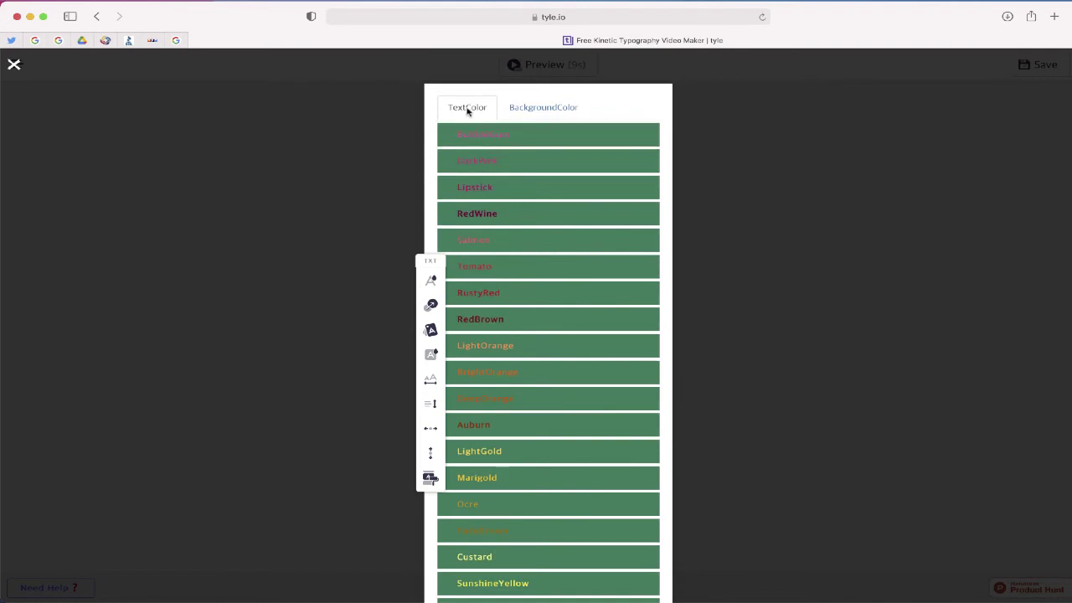
click(534, 114)
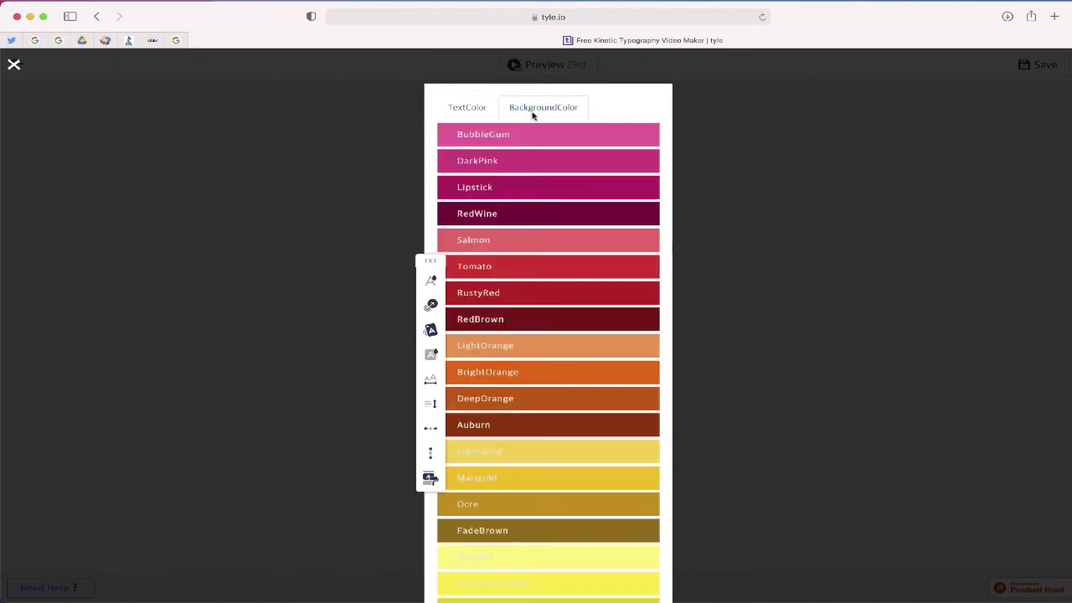
click(483, 112)
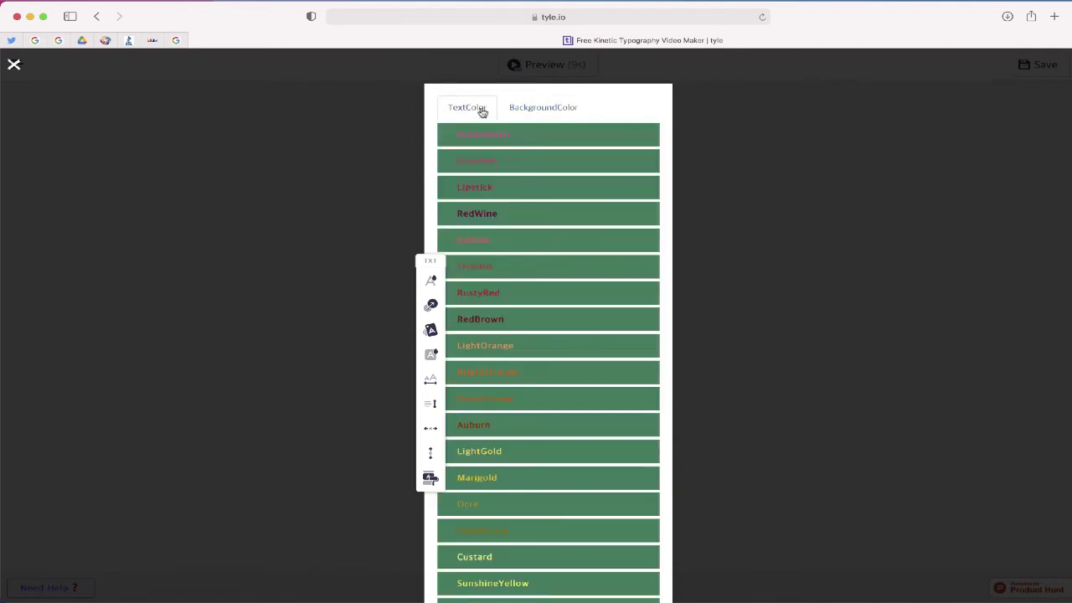
click(486, 579)
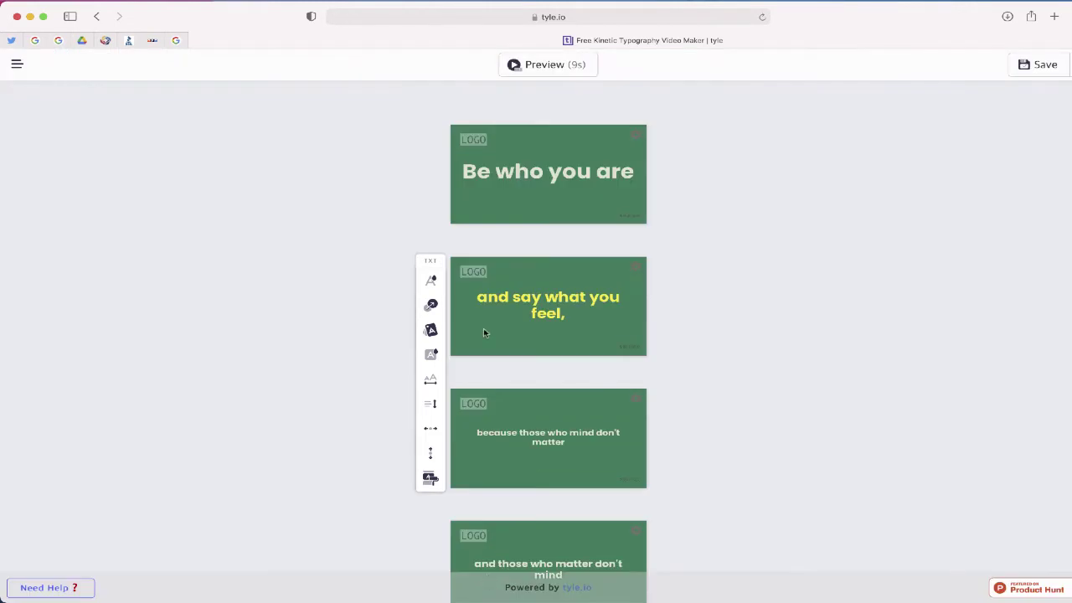
Step: Set slide two's text to Pacifico and apply that text style to all slides
click(432, 329)
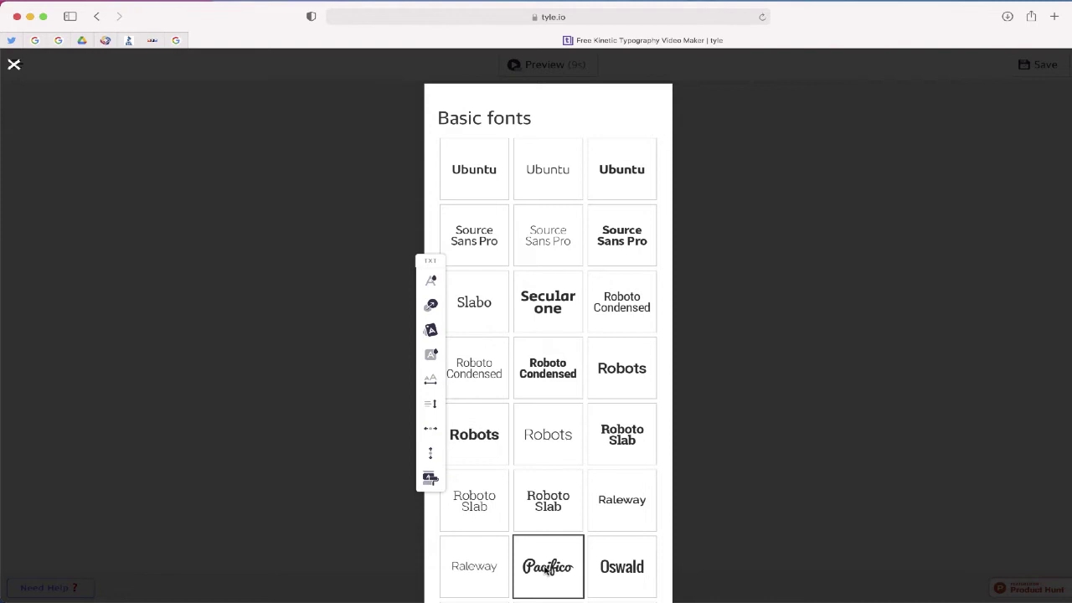
click(545, 570)
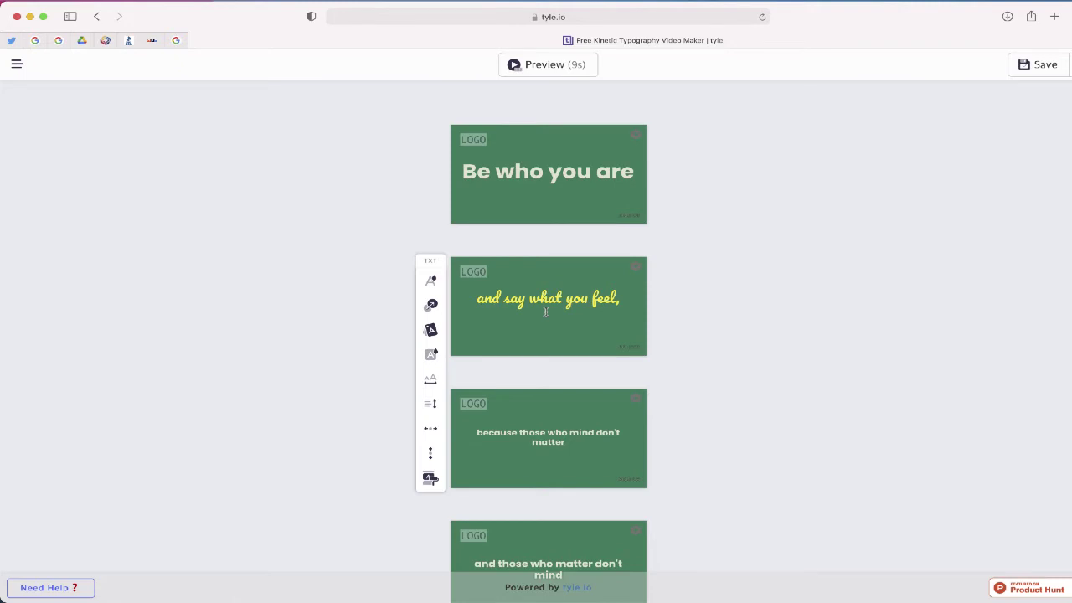
click(427, 481)
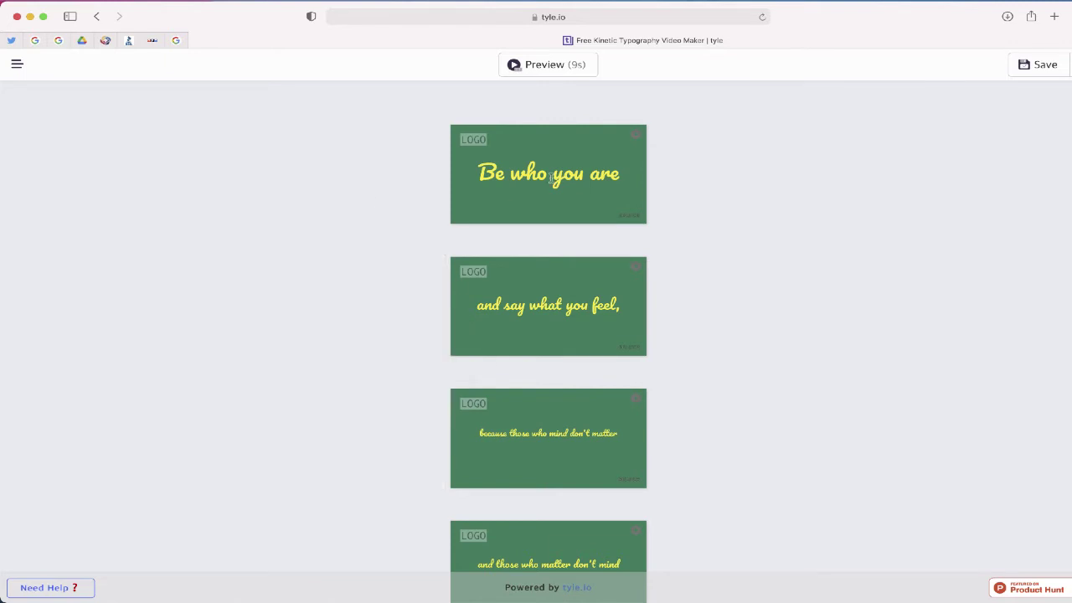
click(550, 176)
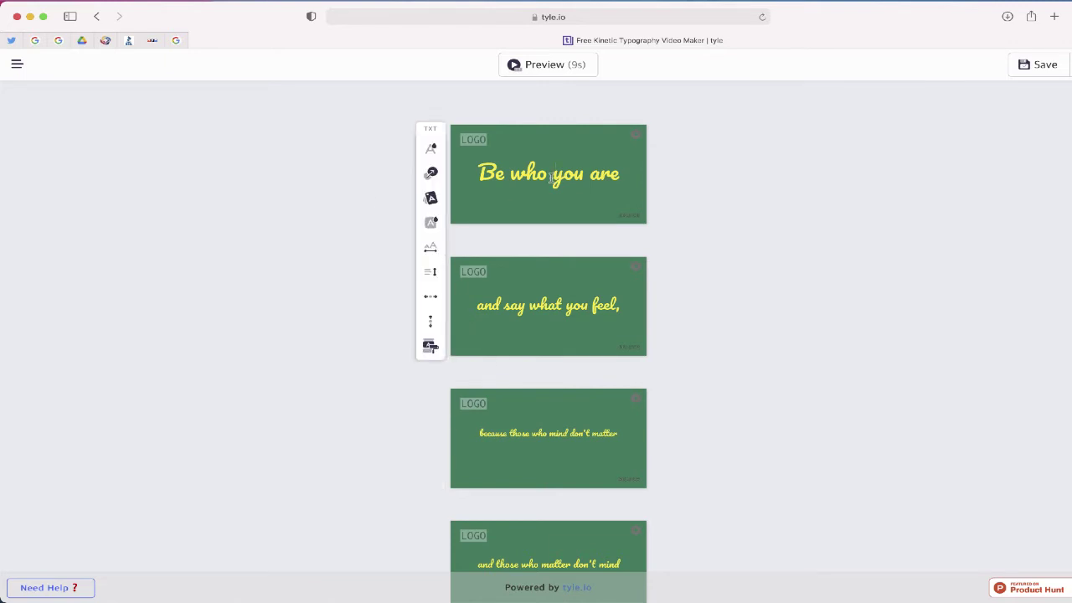
Step: Give slides one to four Word float, Word jump, Sentence appear and Sentence fly from left
click(432, 174)
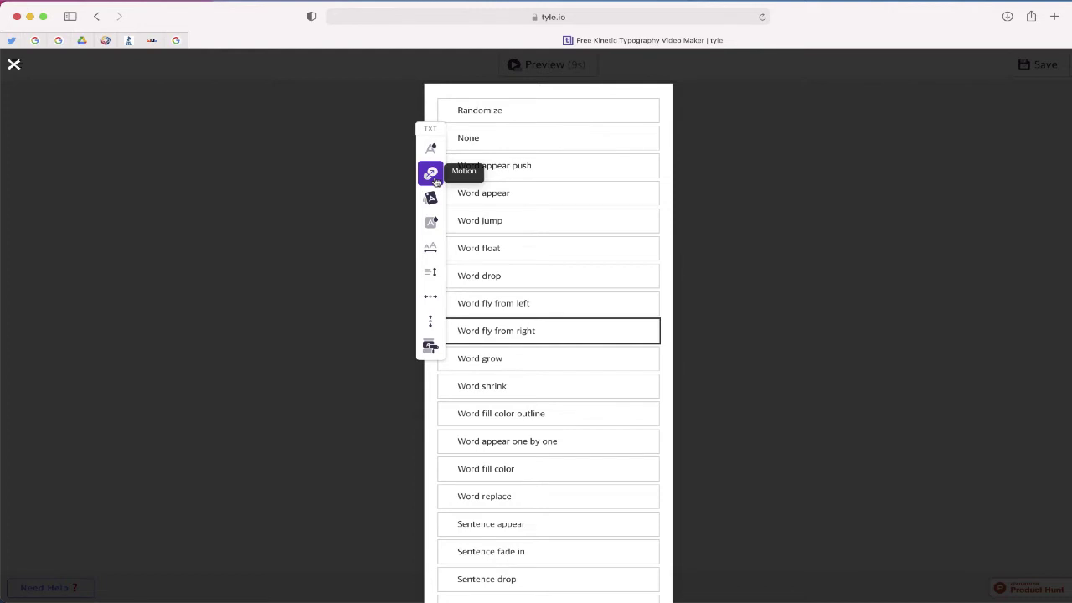
click(498, 250)
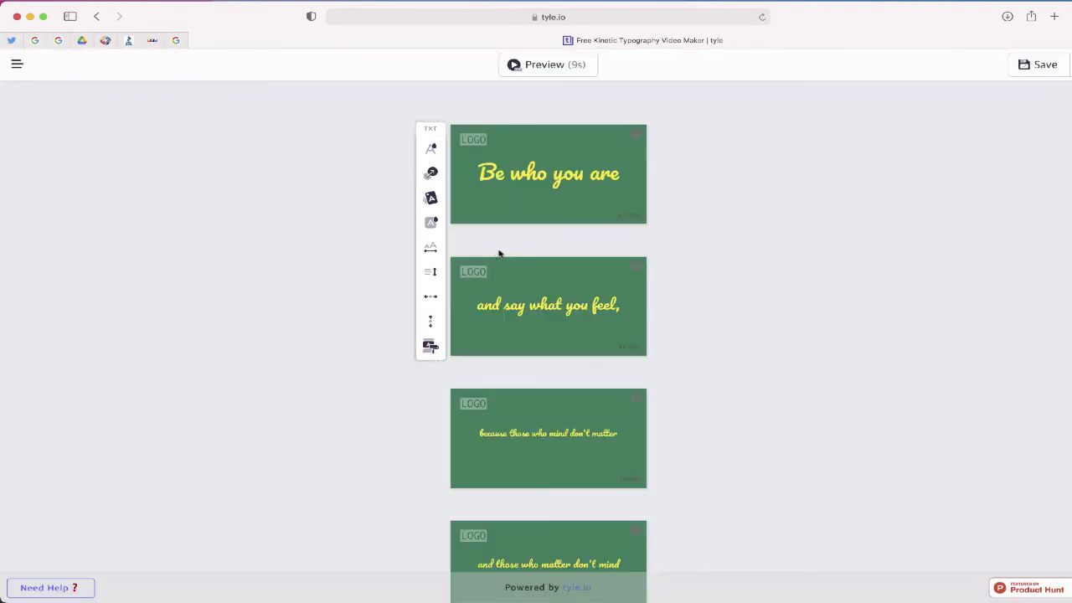
click(433, 308)
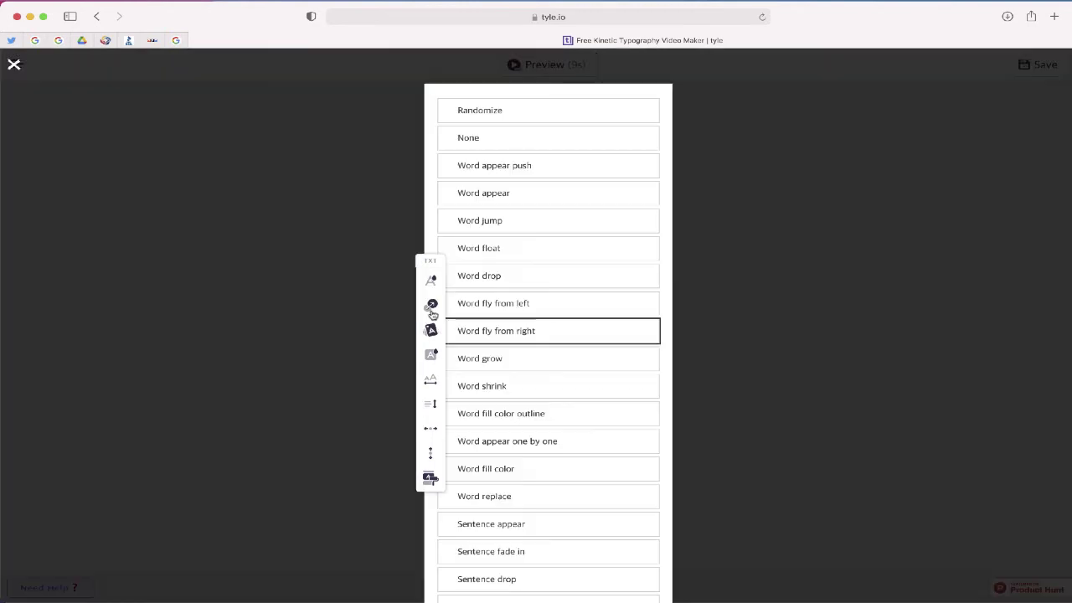
click(511, 224)
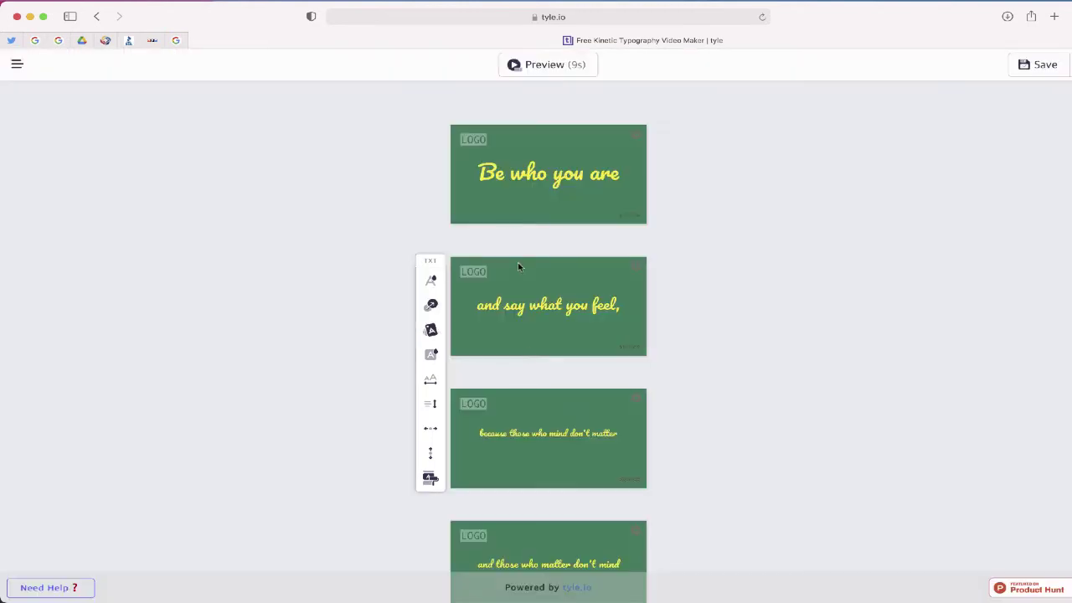
scroll(541, 423, down, 1)
click(432, 385)
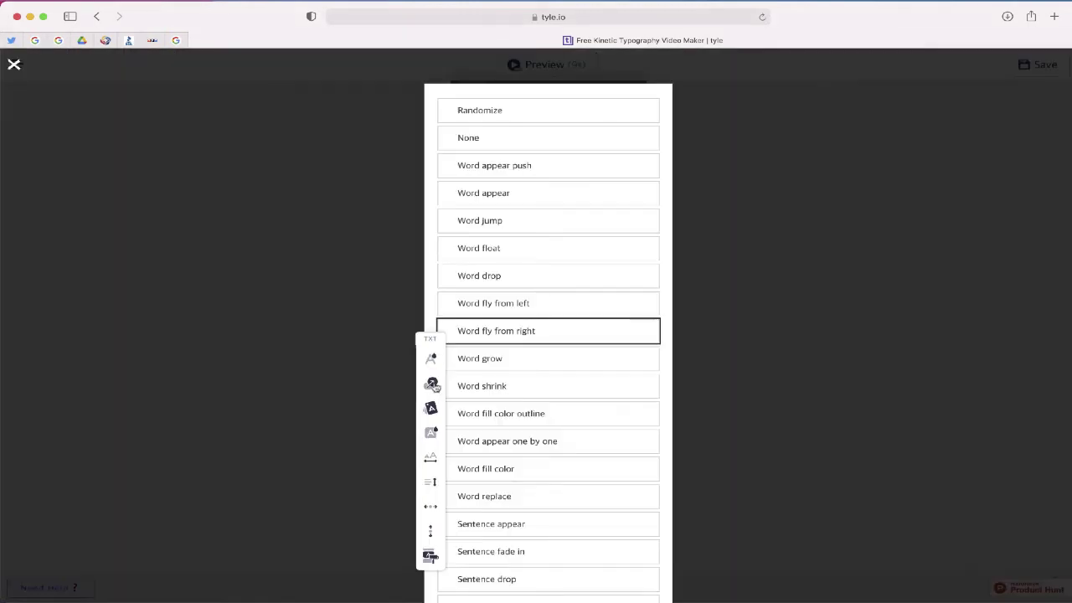
click(513, 523)
click(432, 515)
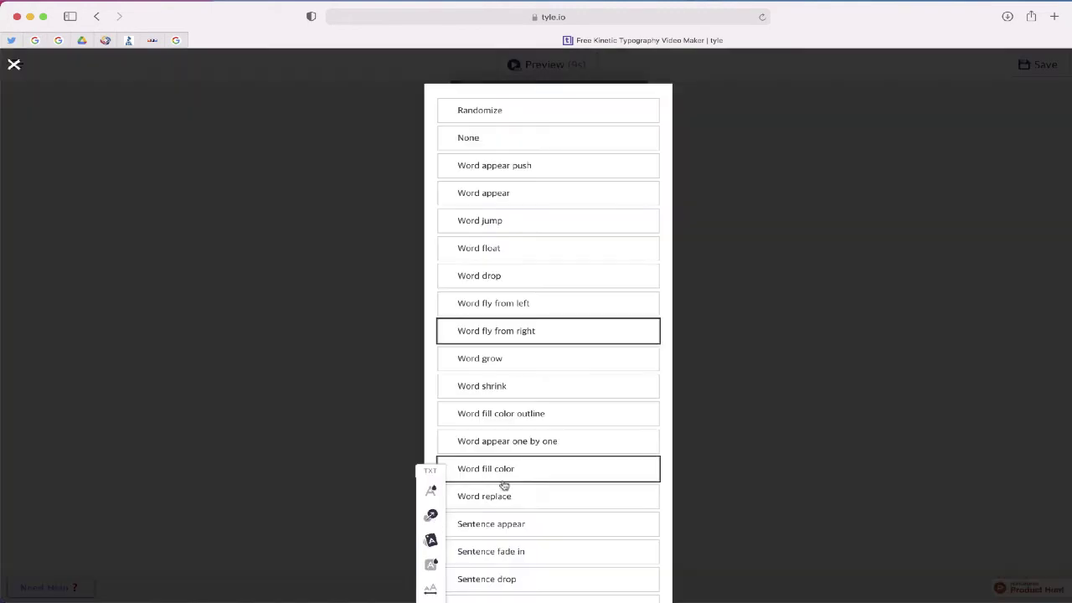
scroll(503, 486, down, 3)
click(505, 478)
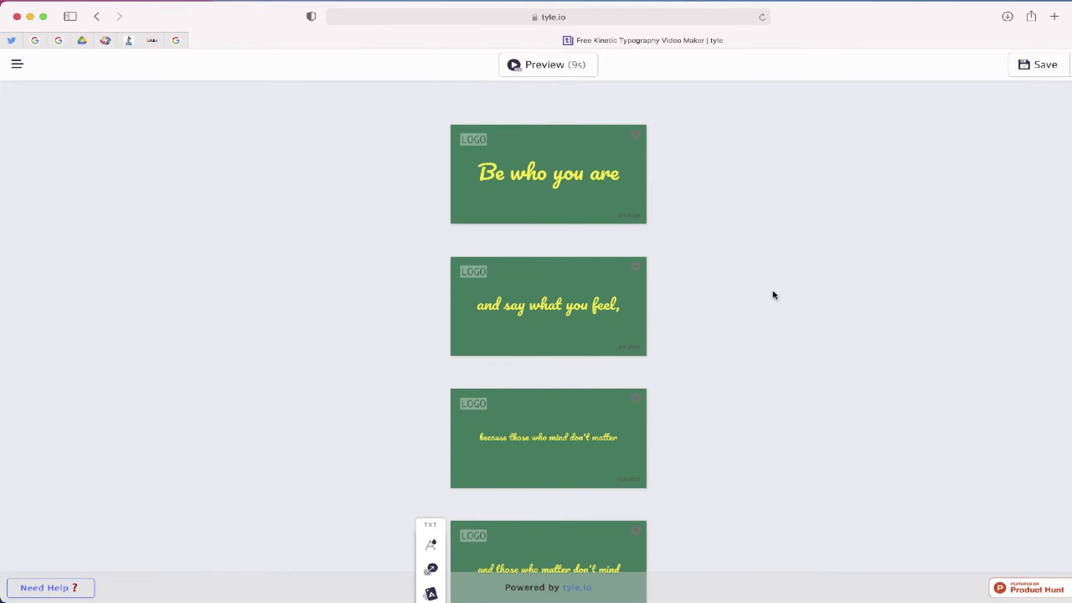
click(575, 71)
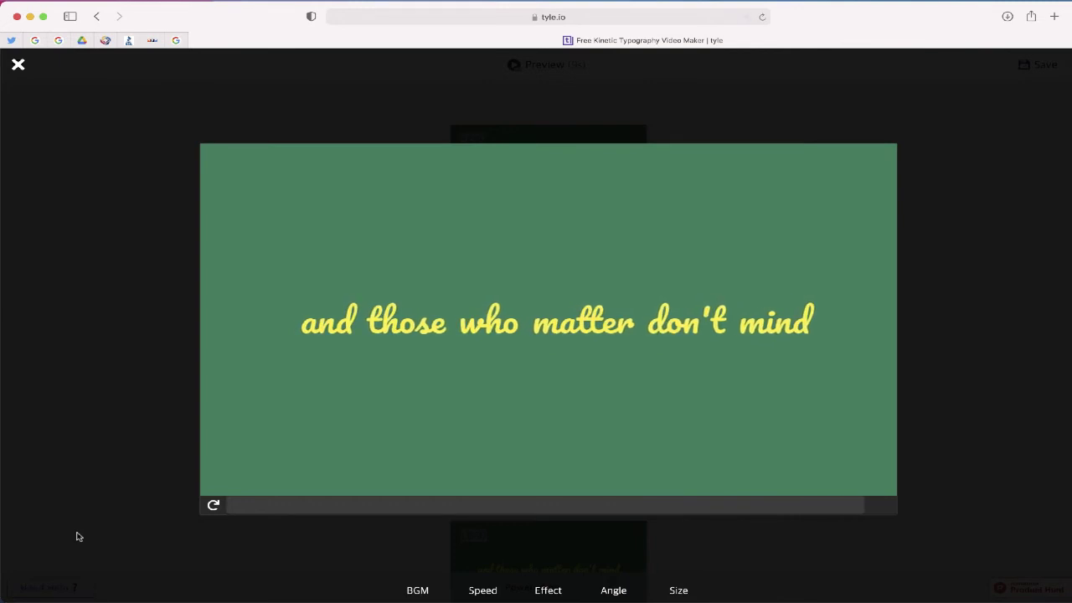
click(17, 65)
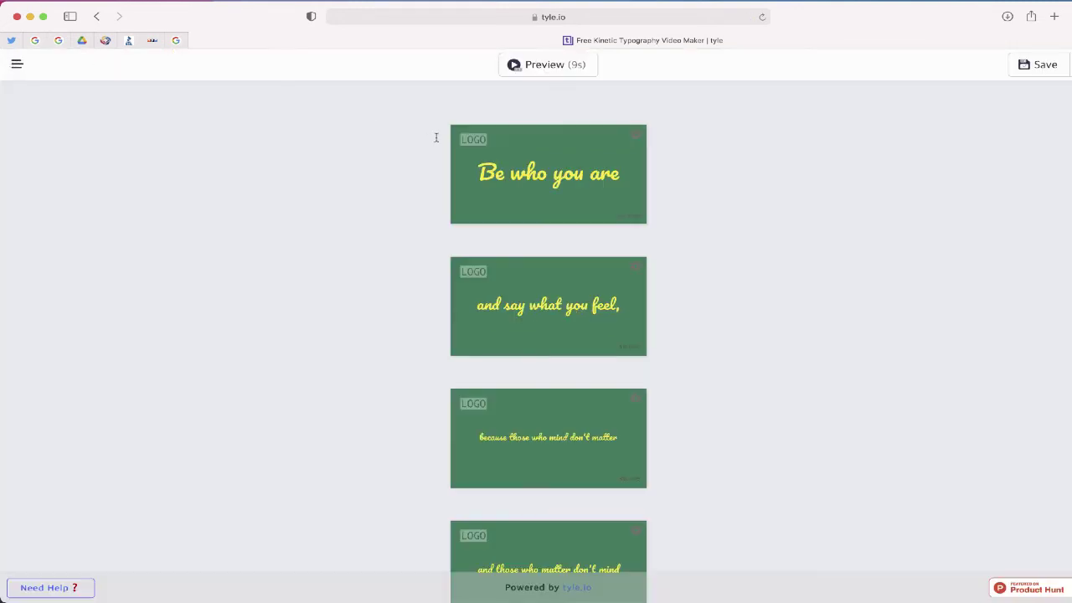
click(521, 184)
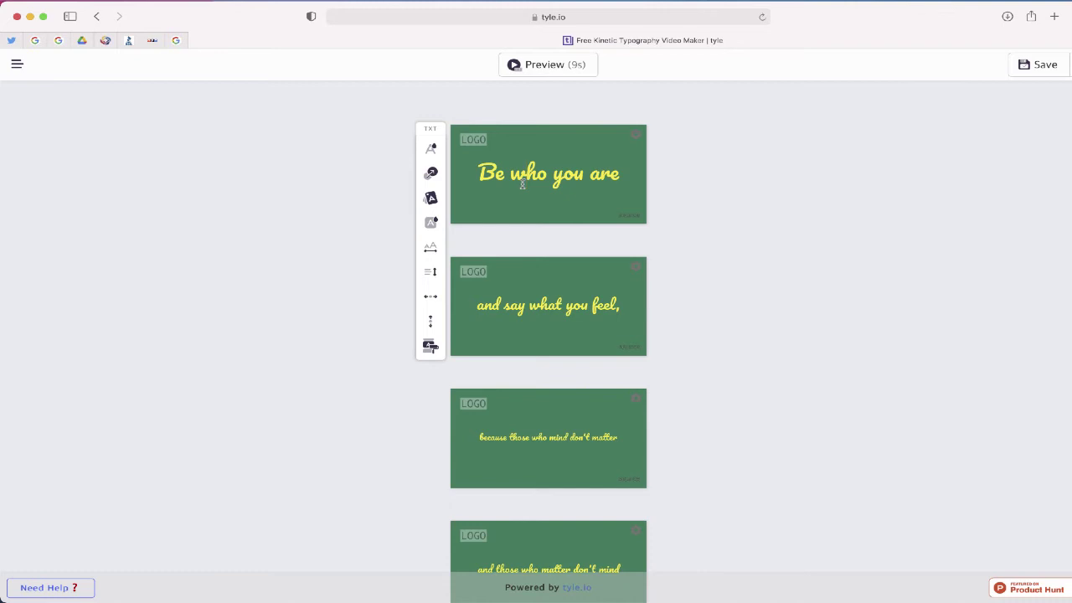
Step: Set the first and second slides' durations to 1.5 seconds each
click(635, 141)
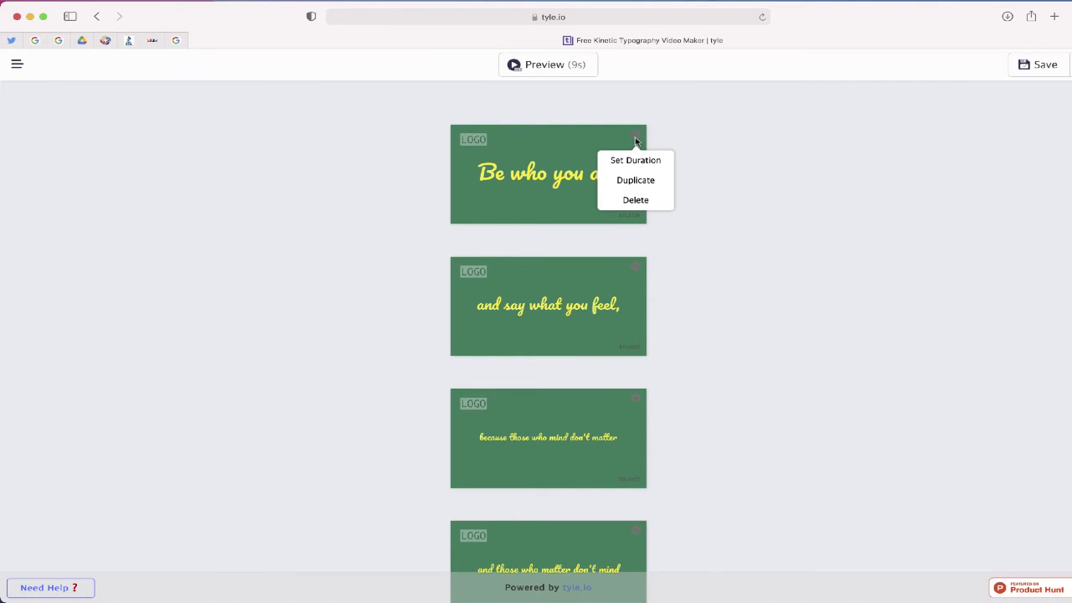
click(637, 162)
text(1)
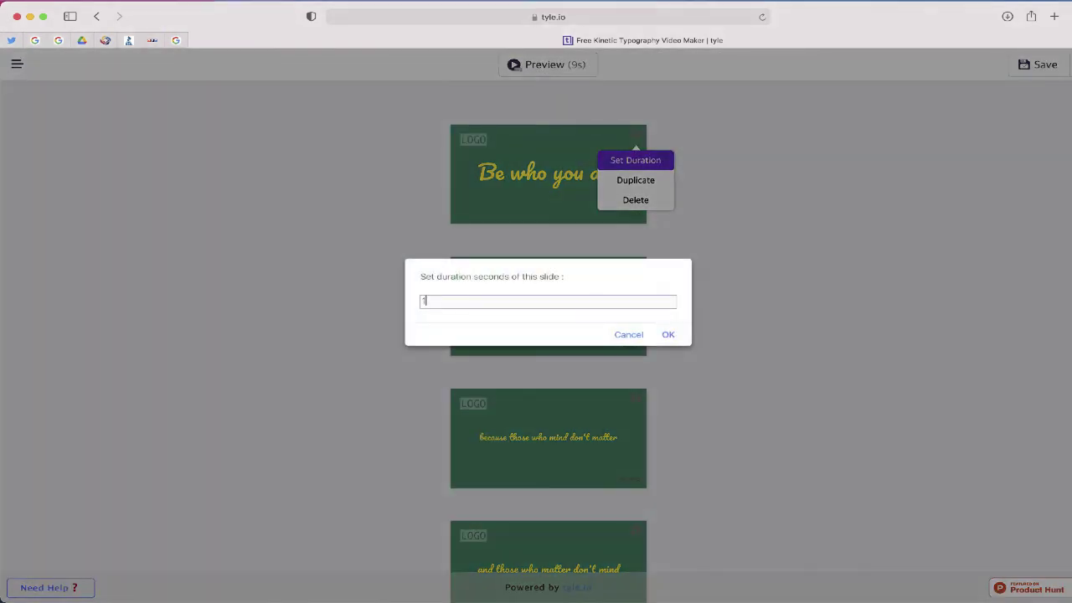
text(.5)
click(668, 335)
click(638, 272)
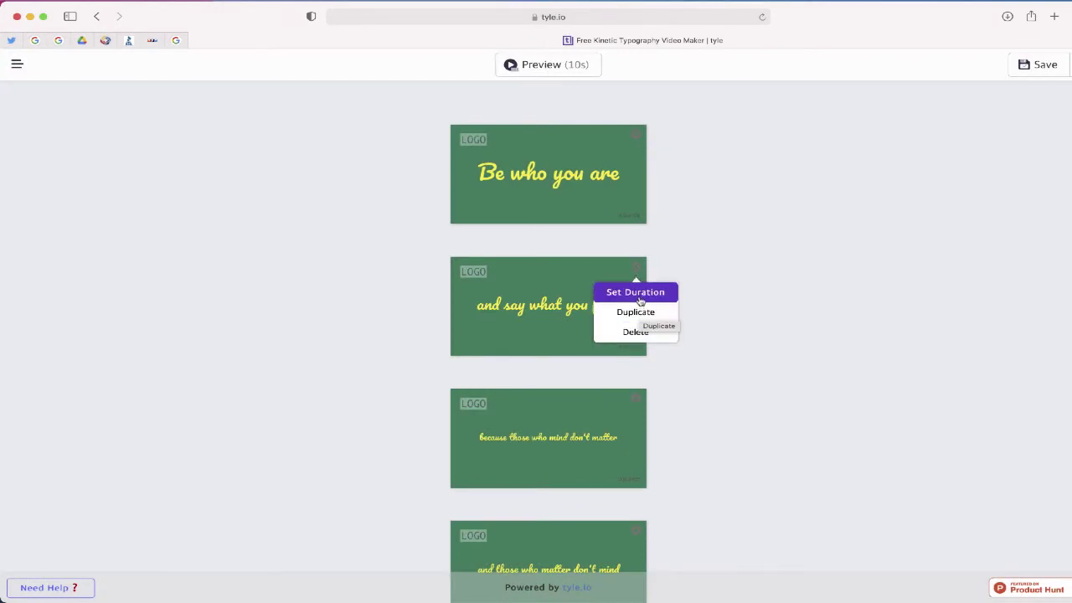
click(636, 292)
text(1.5)
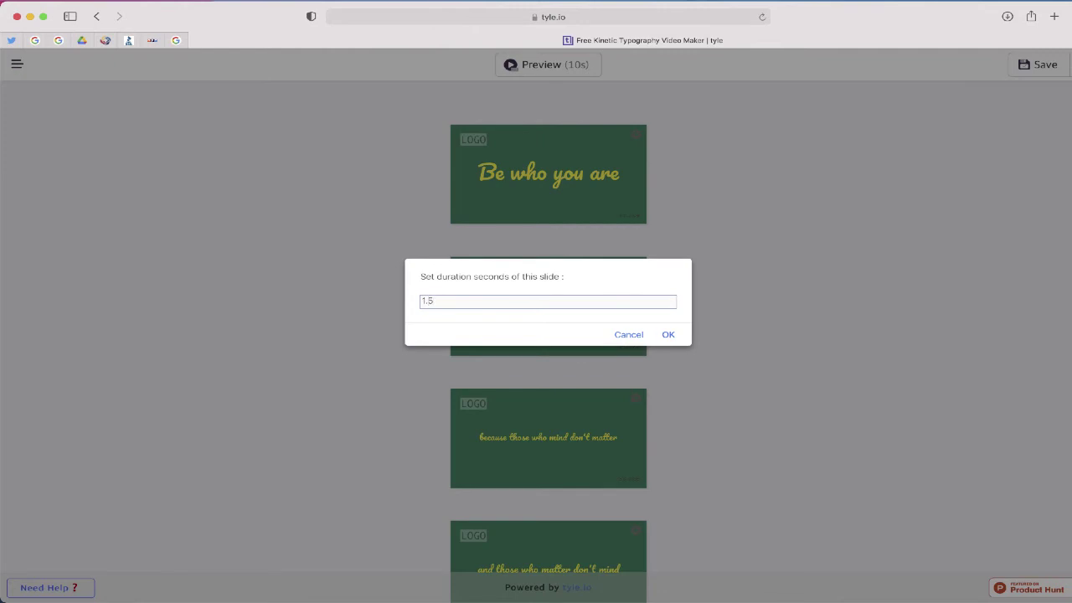
key(Return)
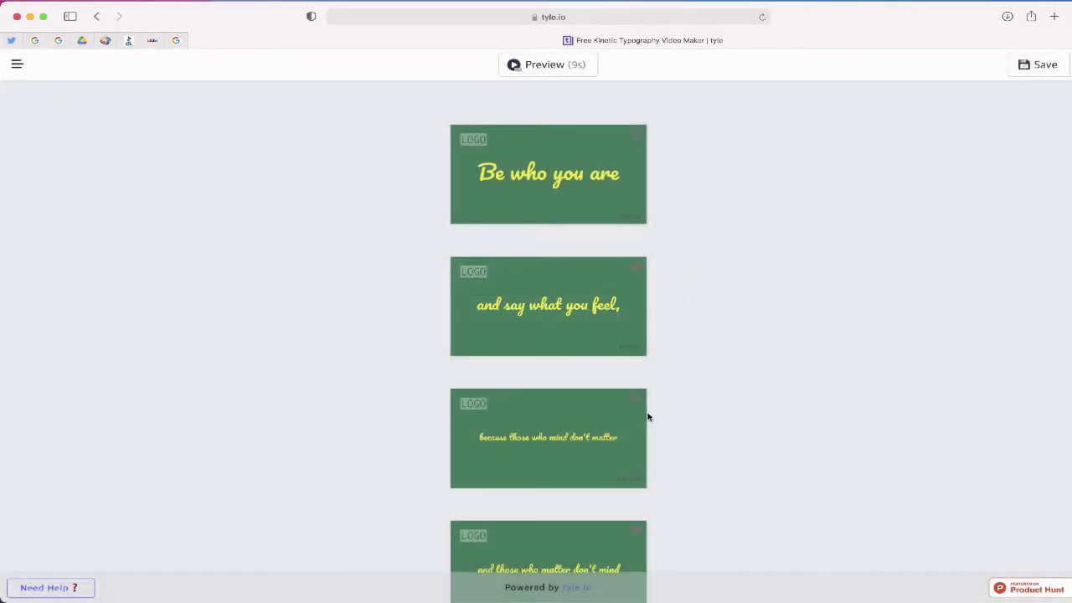
Step: Set the third and fourth slides' durations to 1.75 seconds each
click(637, 399)
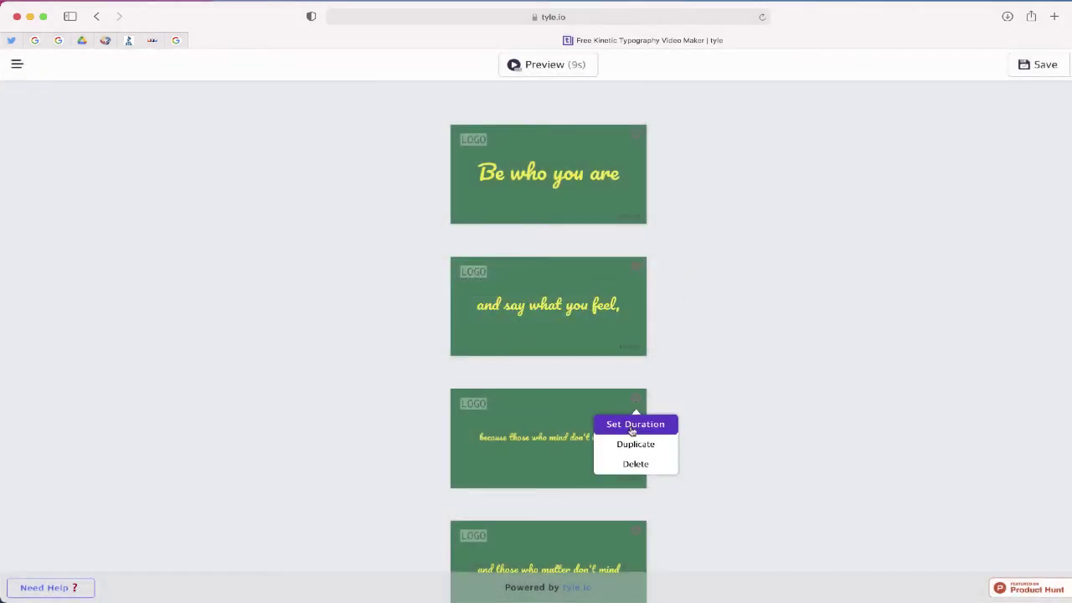
click(631, 434)
text(1.75)
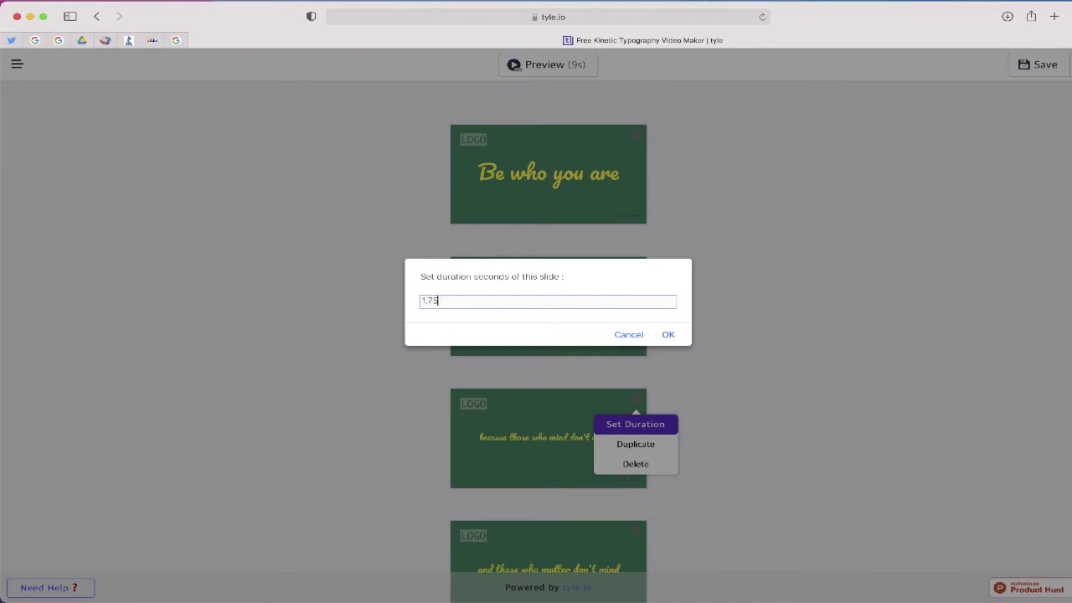
click(670, 337)
scroll(658, 402, down, 2)
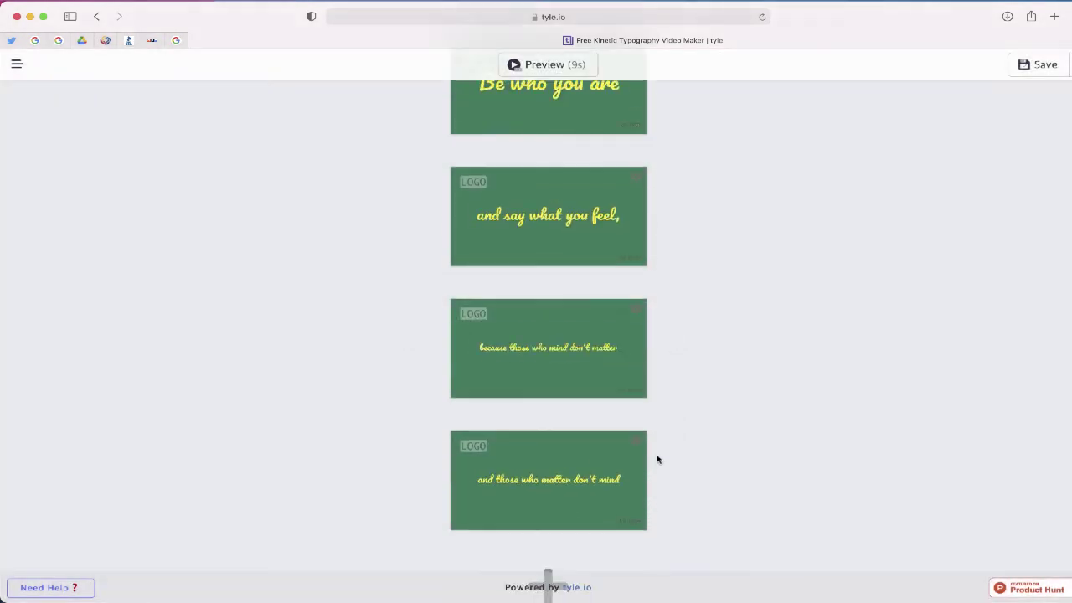
click(639, 436)
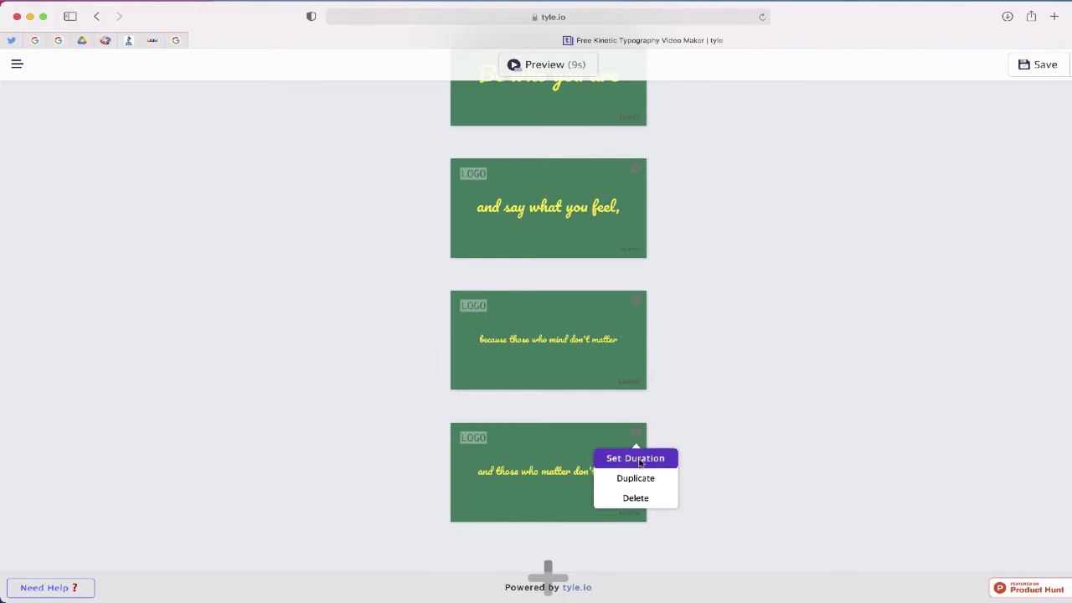
click(637, 460)
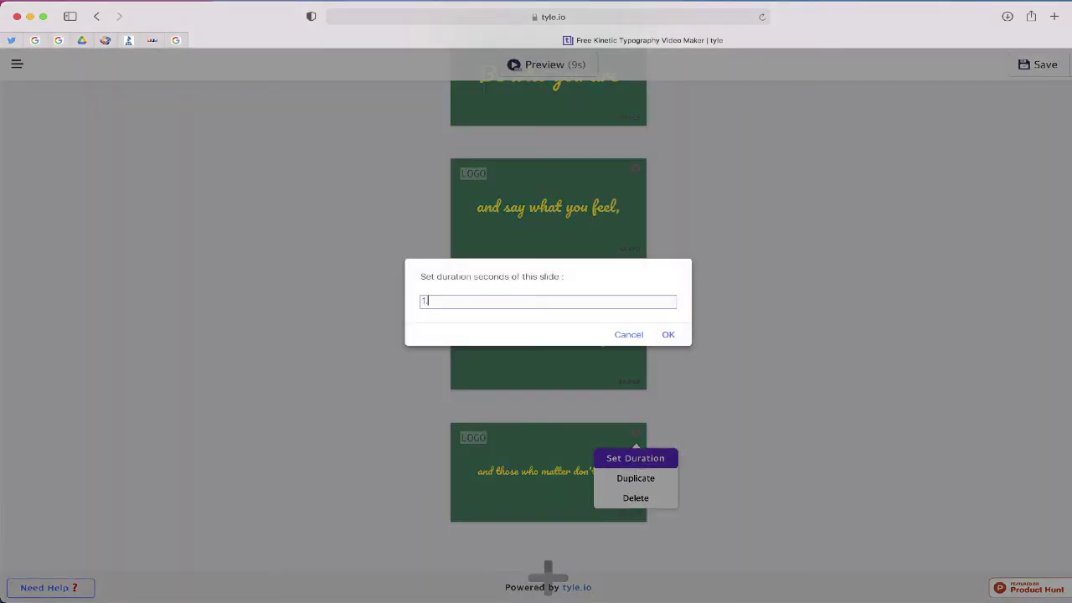
click(670, 336)
scroll(690, 243, up, 2)
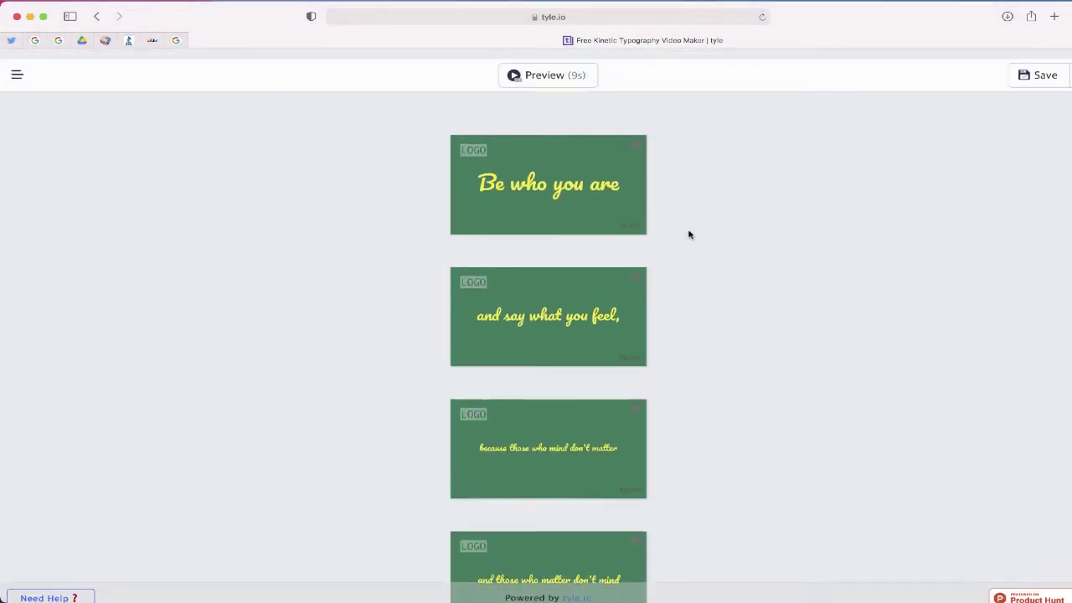
Step: Preview the video with background music '06. Destiny Belongs', then close the preview
click(530, 66)
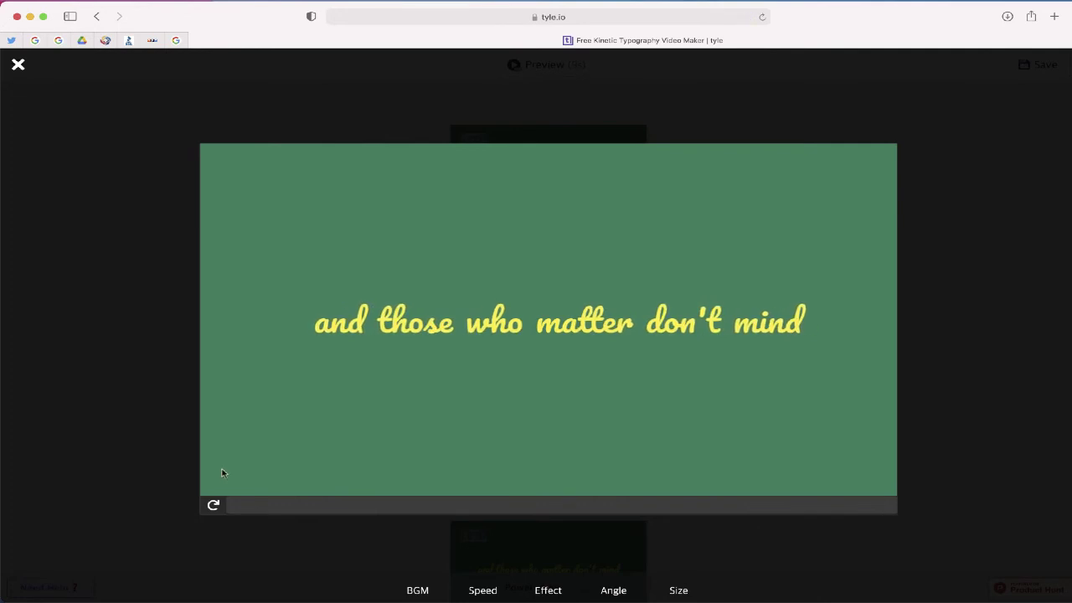
click(415, 591)
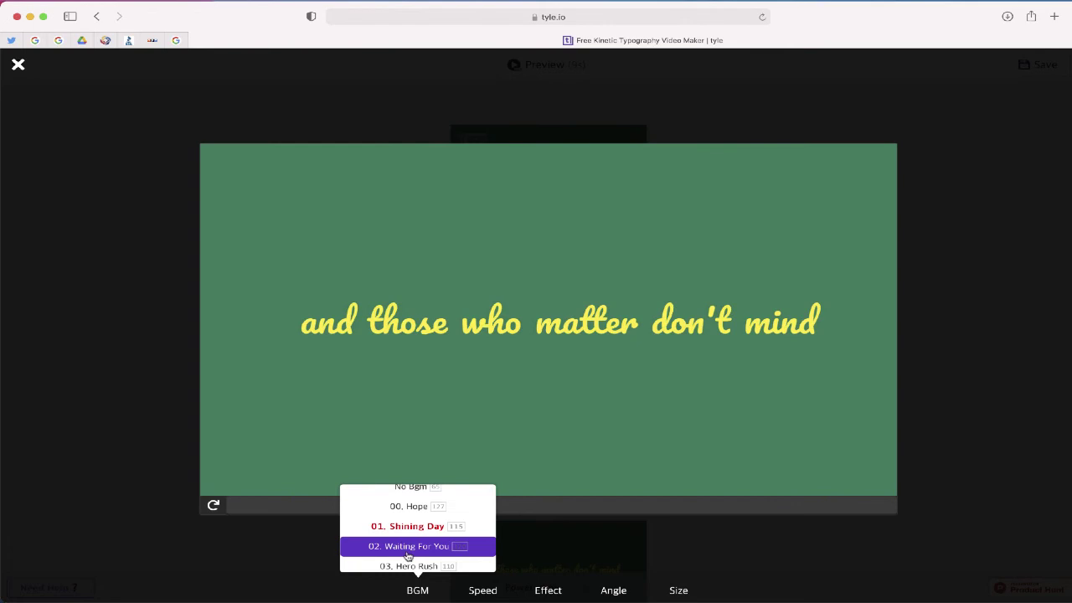
scroll(408, 553, up, 1)
scroll(413, 536, down, 5)
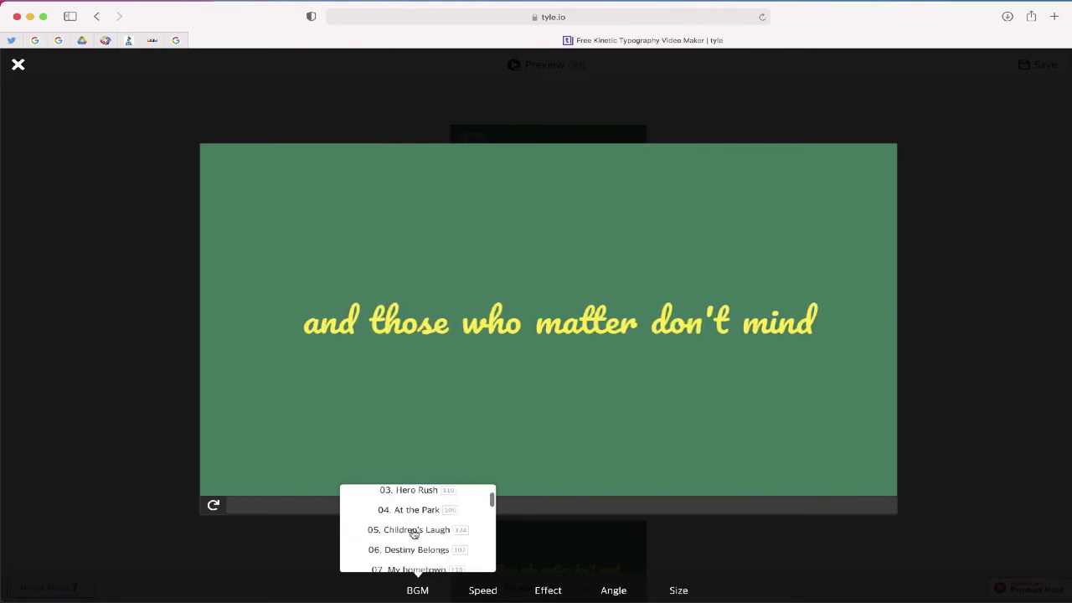
scroll(412, 534, down, 1)
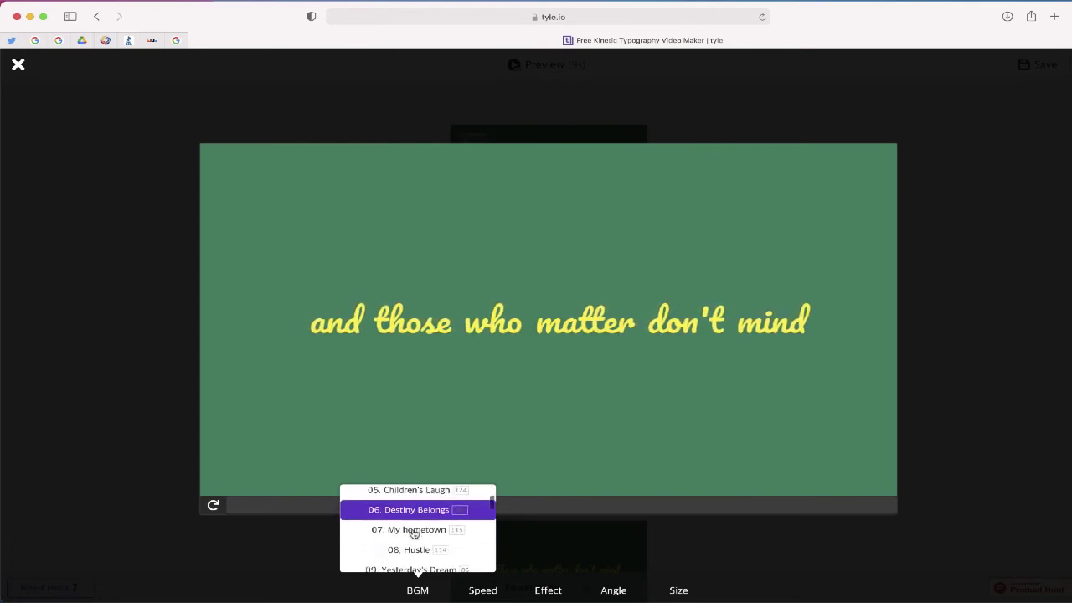
click(411, 513)
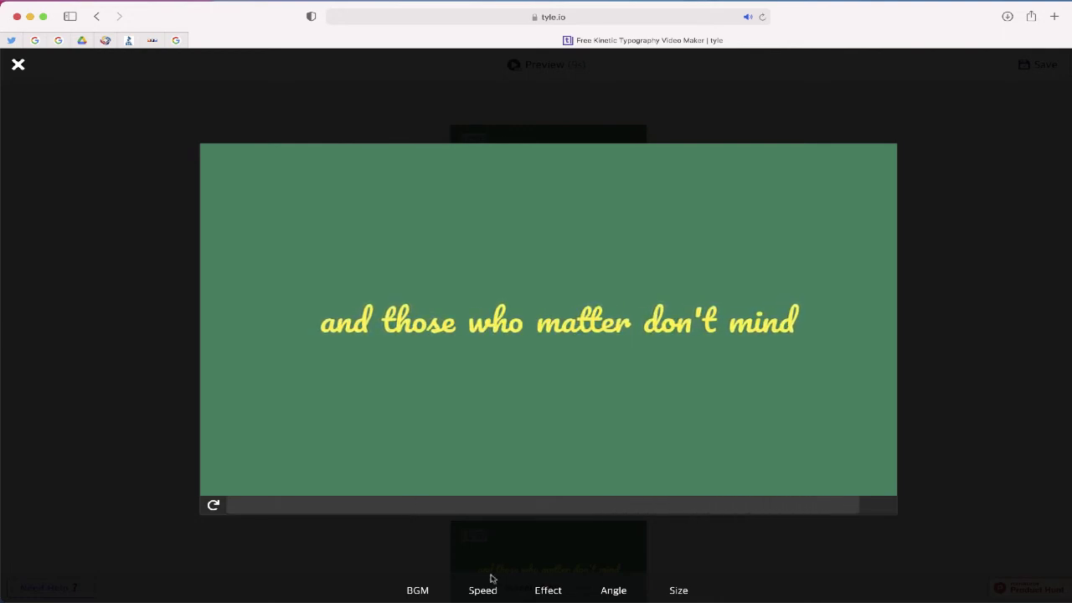
click(428, 588)
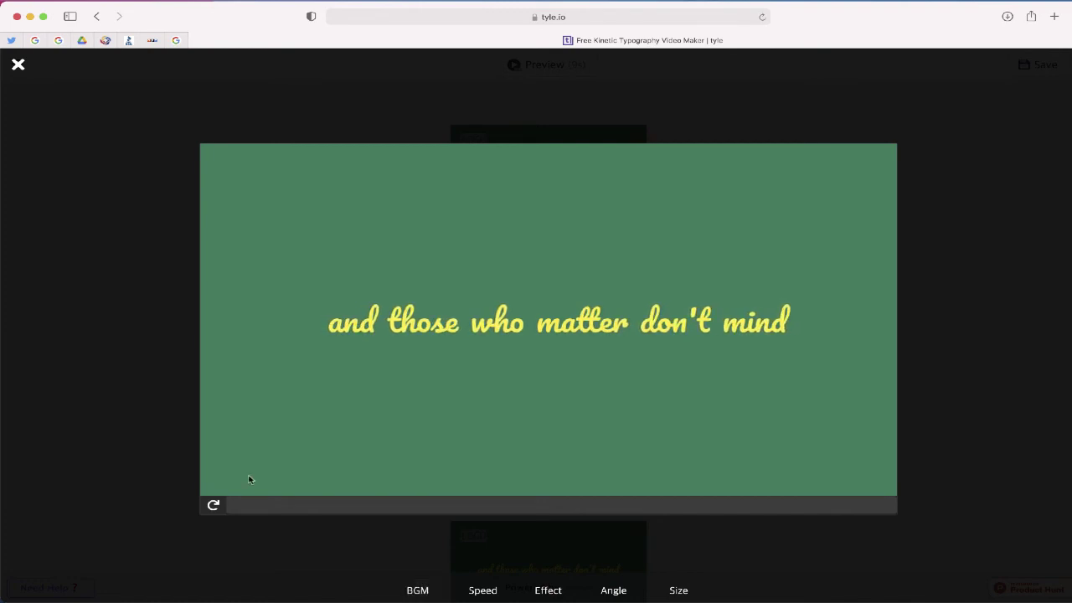
click(18, 65)
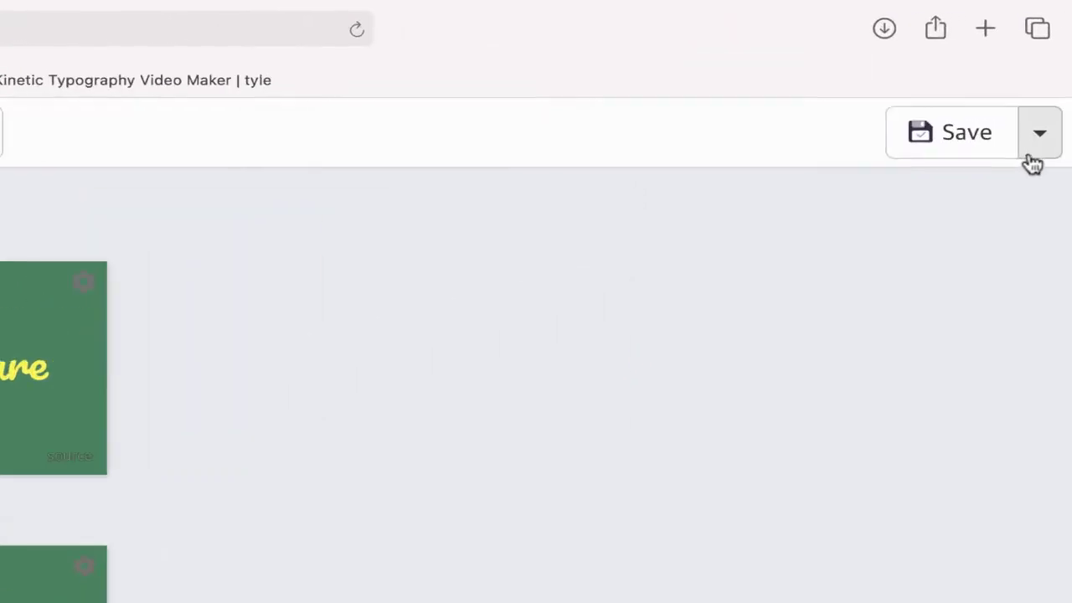
Step: Export the project to MP4 from the Save menu and confirm the export
click(1071, 64)
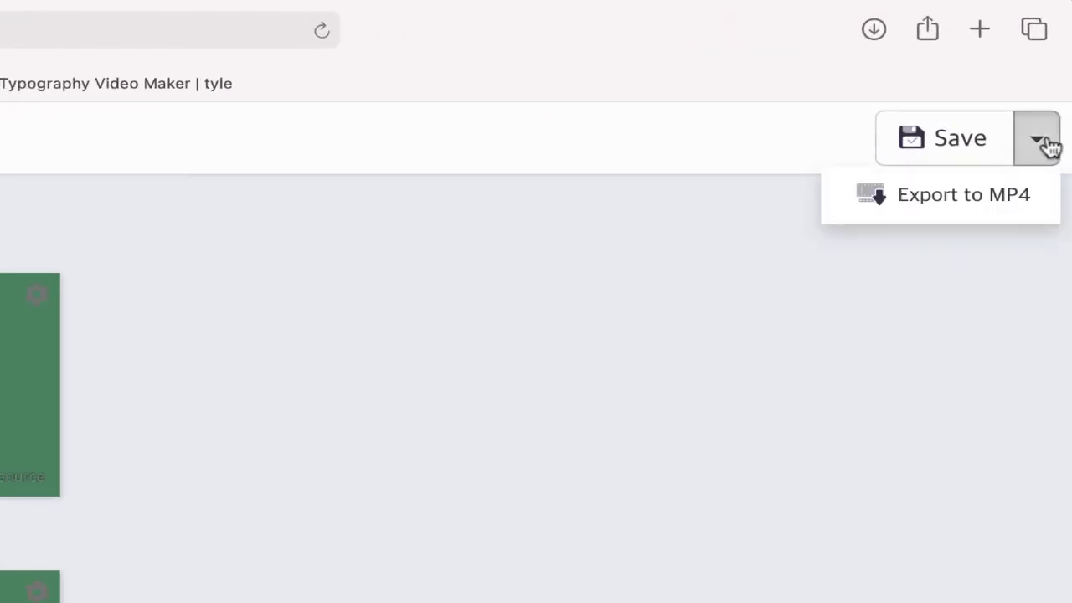
click(984, 196)
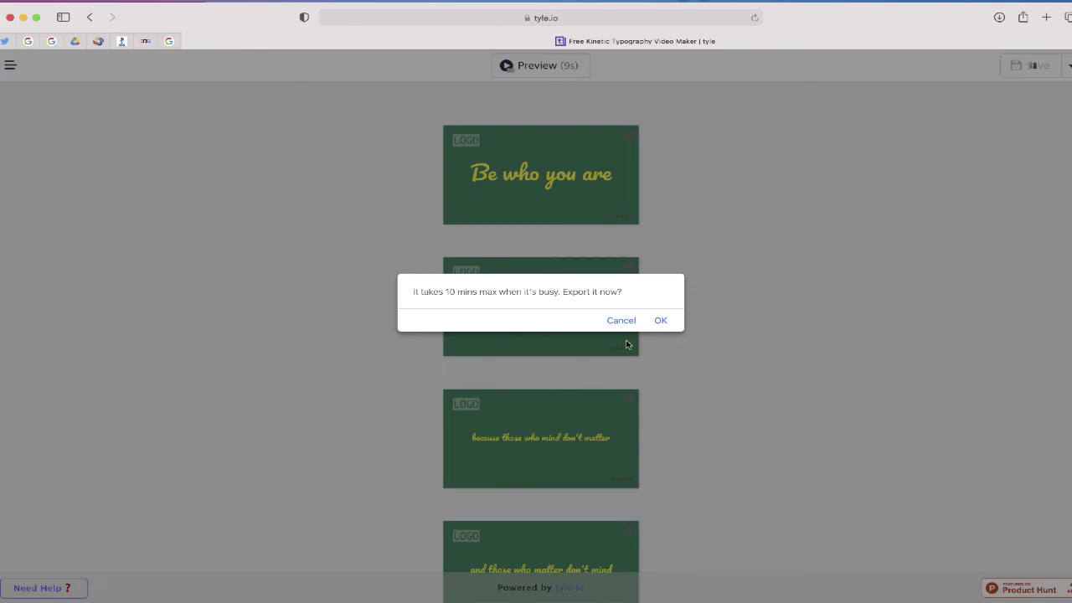
click(660, 323)
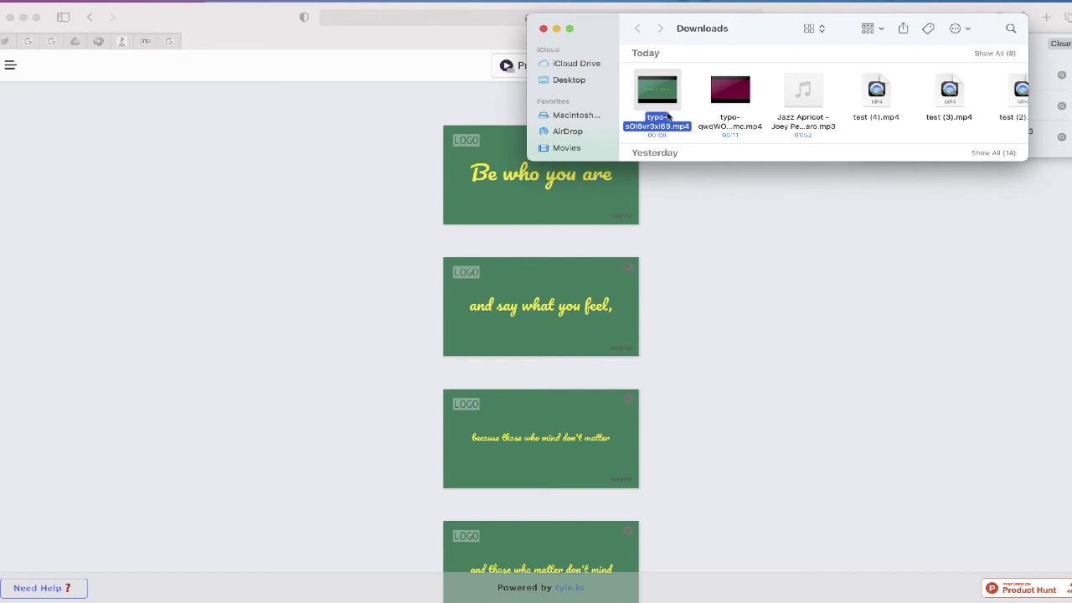
Step: Open the newest typo- MP4 from Downloads to play it in QuickTime Player
mouse_move(651, 101)
double_click(649, 101)
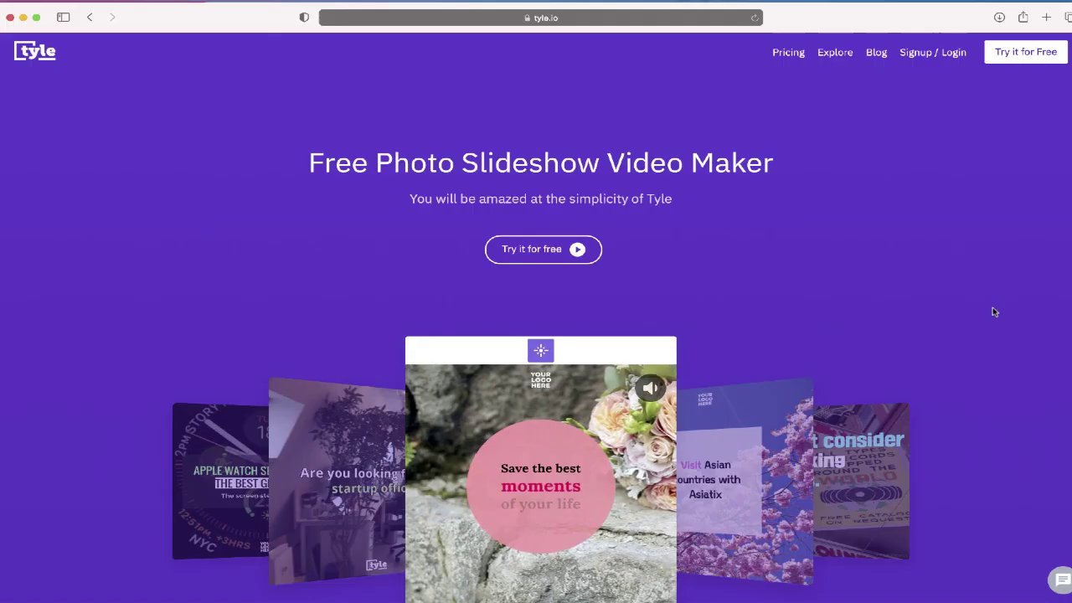
Step: Scroll the tyle.io homepage down to the Intuitive UI section
scroll(993, 307, down, 3)
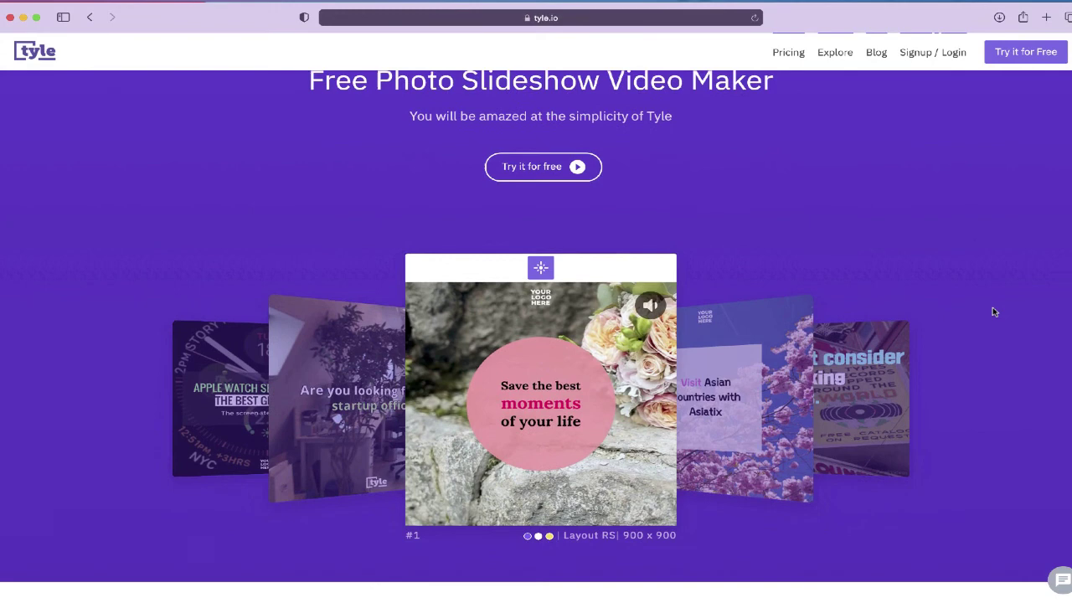
scroll(994, 312, down, 5)
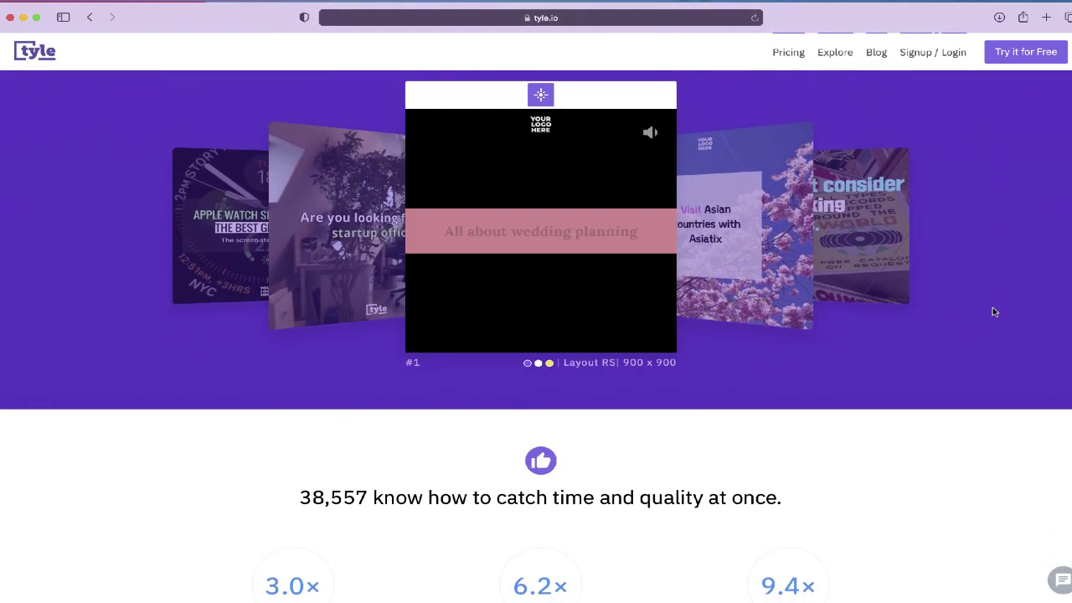
scroll(995, 312, down, 7)
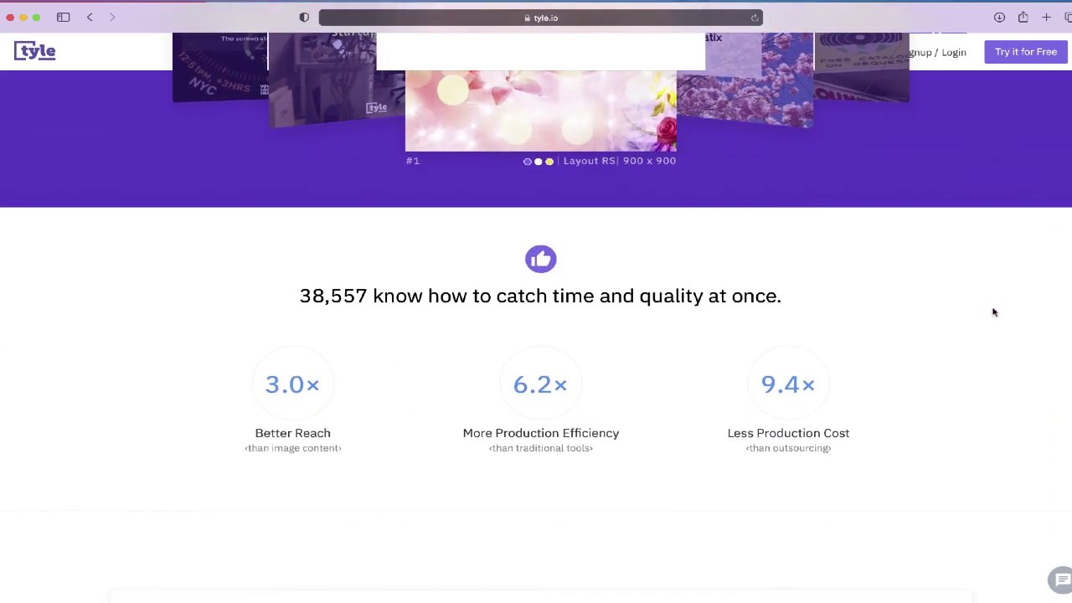
scroll(994, 311, down, 4)
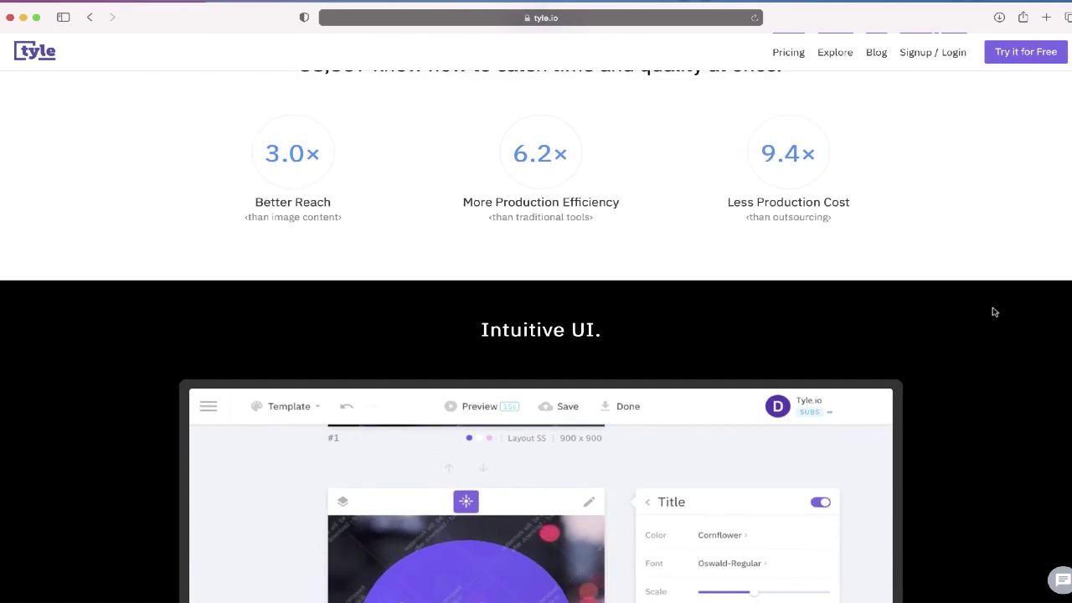
scroll(994, 312, down, 7)
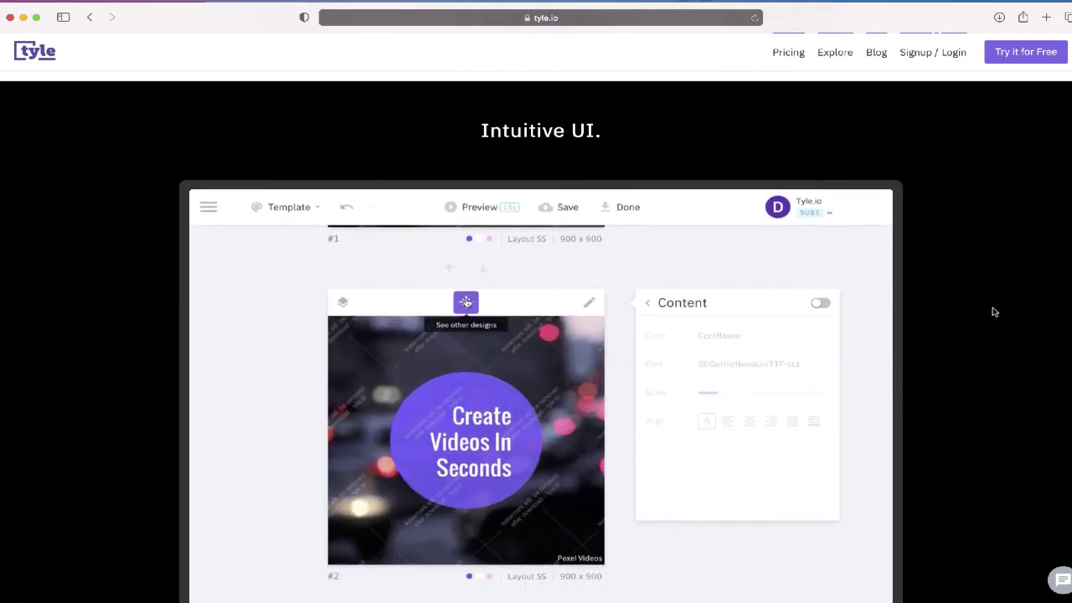